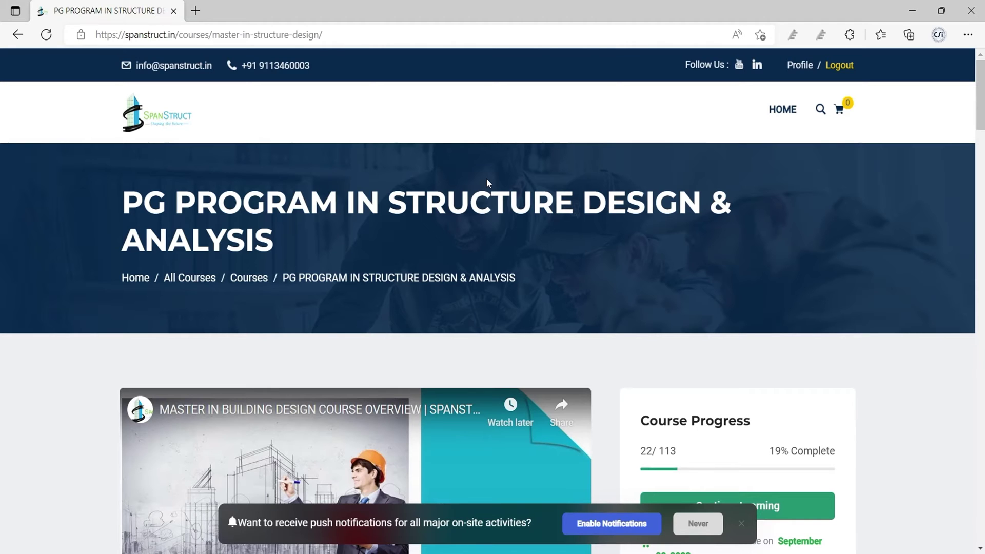
Expand the full course description and examine the PG Program page's highlights, outcomes, career services and learning topics
scroll(487, 179, "down", 3)
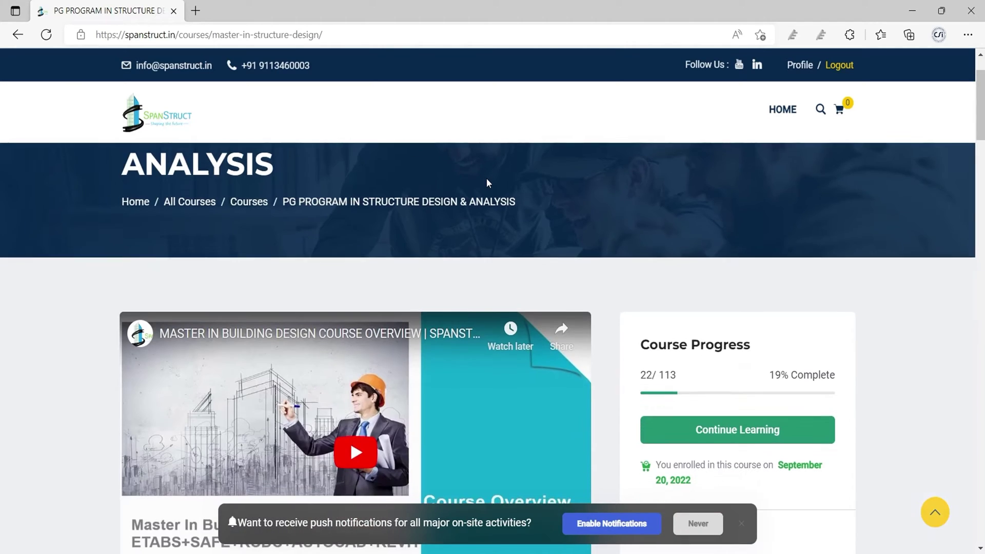
scroll(488, 183, "down", 2)
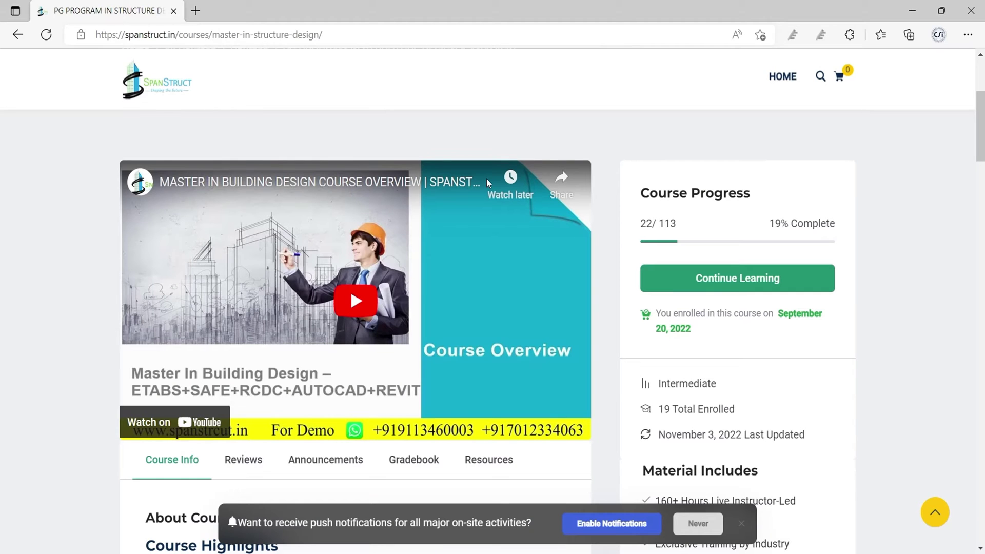
scroll(486, 178, "down", 3)
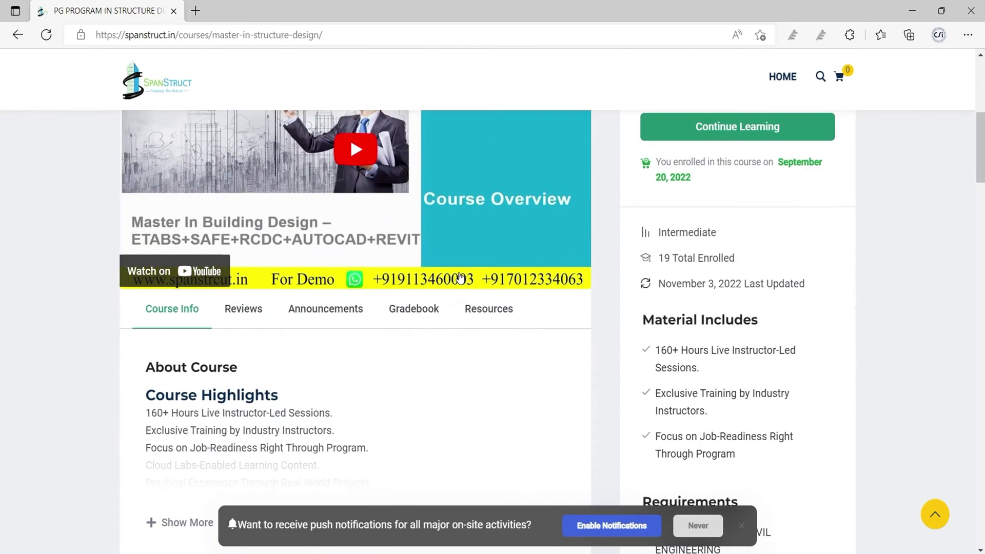
scroll(461, 277, "down", 3)
left_click(190, 379)
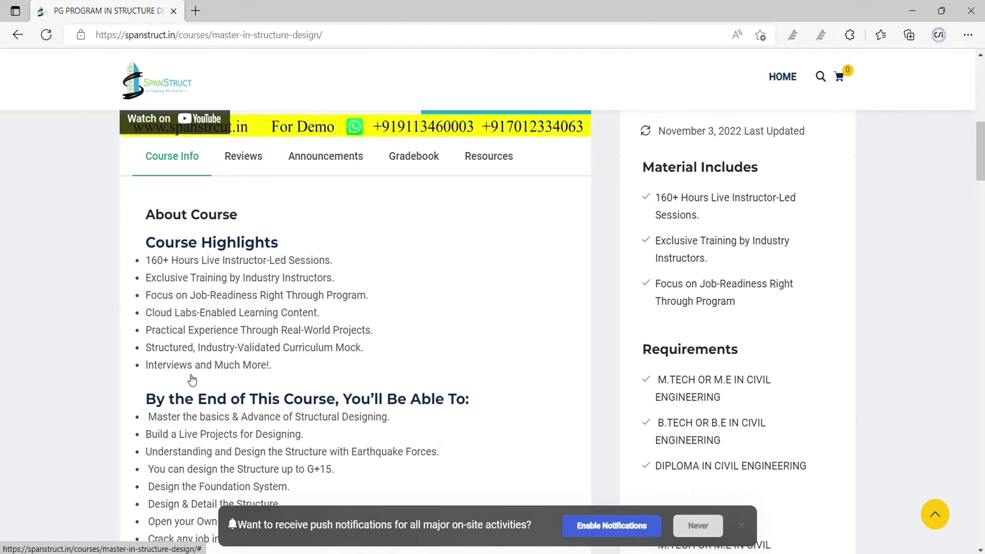
scroll(299, 338, "down", 3)
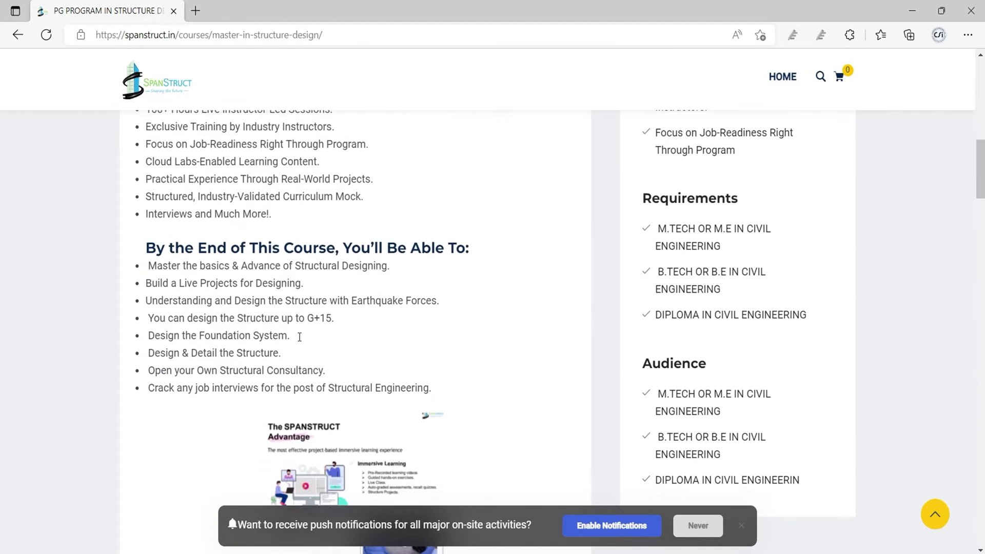
scroll(300, 337, "down", 2)
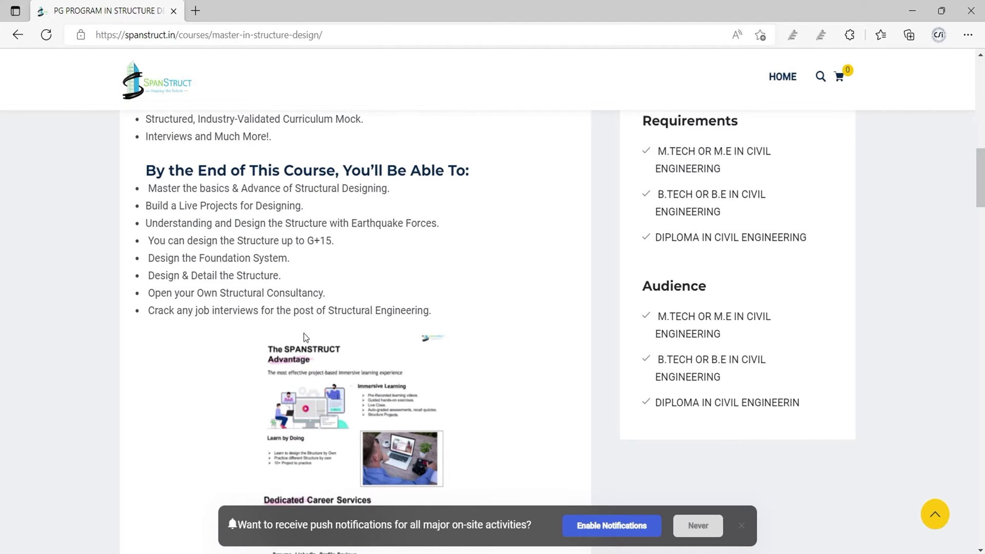
scroll(304, 336, "down", 3)
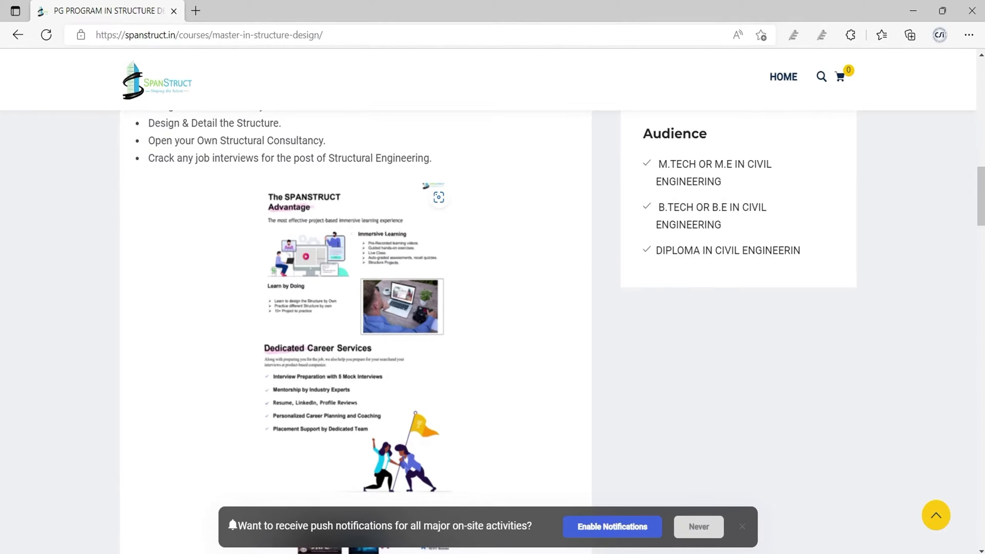
scroll(381, 305, "down", 2)
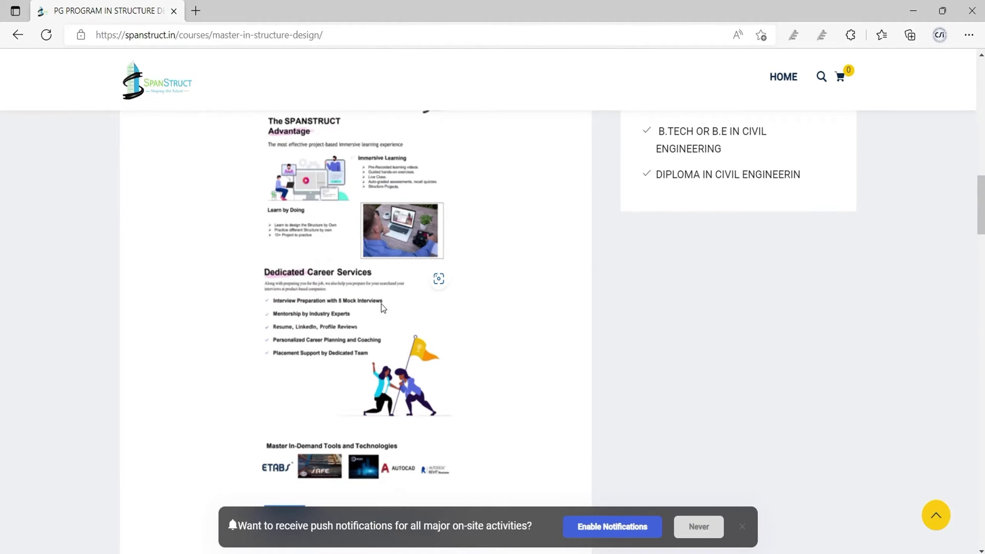
scroll(381, 307, "down", 8)
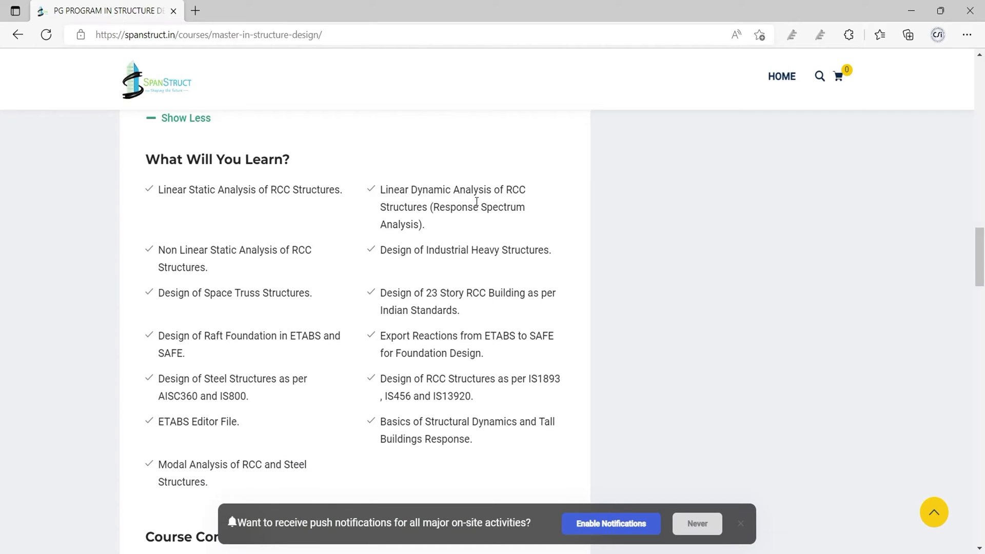
scroll(482, 209, "up", 12)
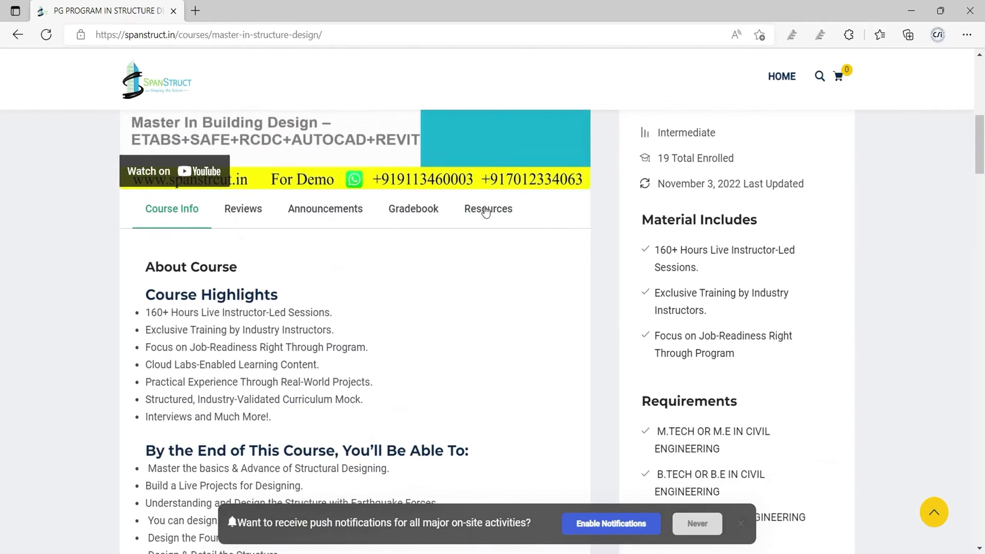
Open the profile dashboard and display its list of enrolled courses
key("alt+Left")
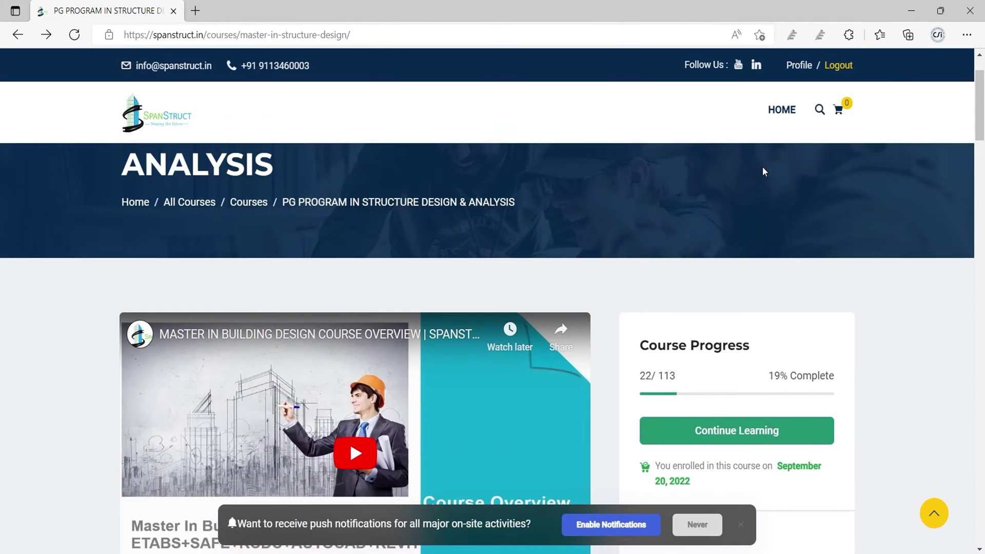
left_click(797, 71)
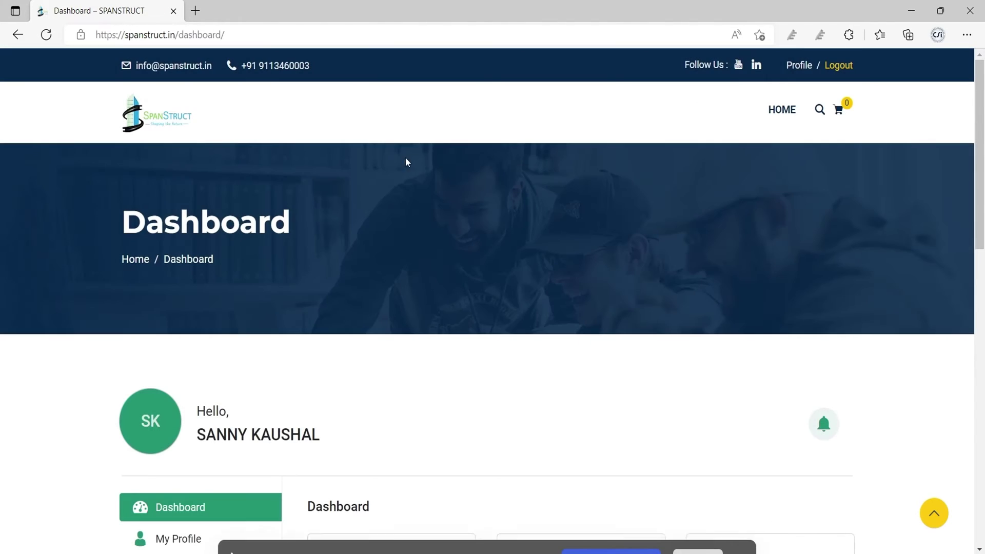
scroll(405, 157, "down", 9)
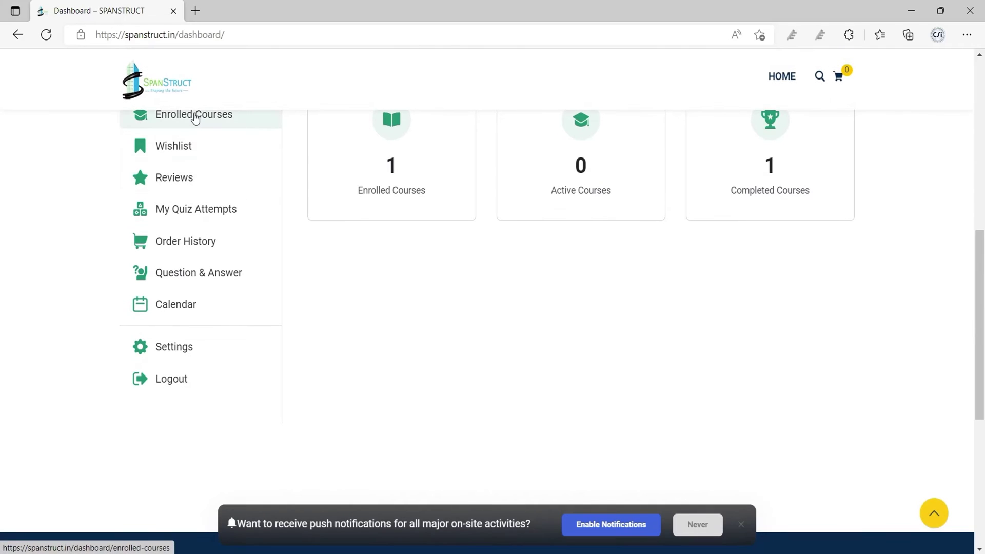
left_click(197, 117)
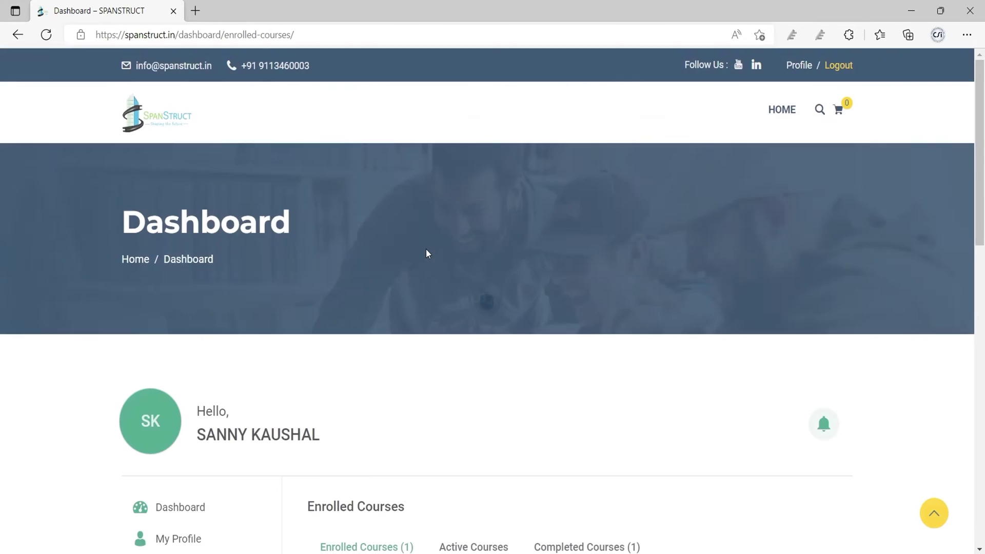
scroll(424, 253, "down", 7)
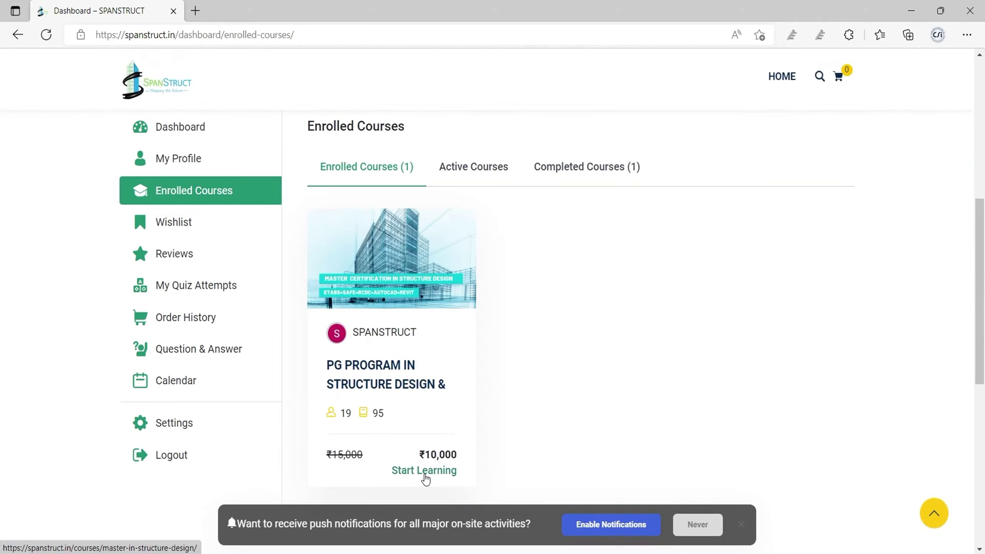
Open the enrolled PG Program in Structure Design & Analysis course and continue learning at its current lesson
left_click(425, 476)
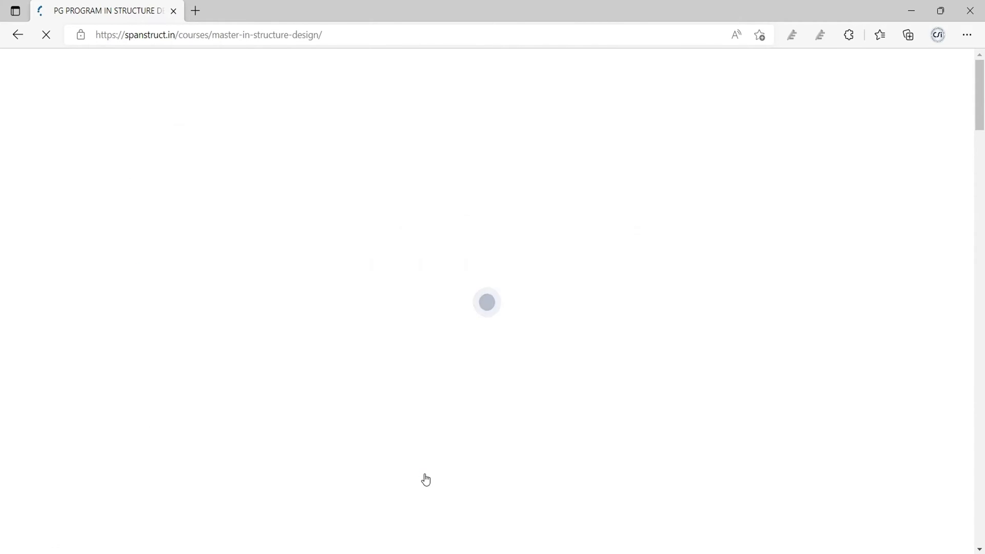
scroll(702, 352, "down", 4)
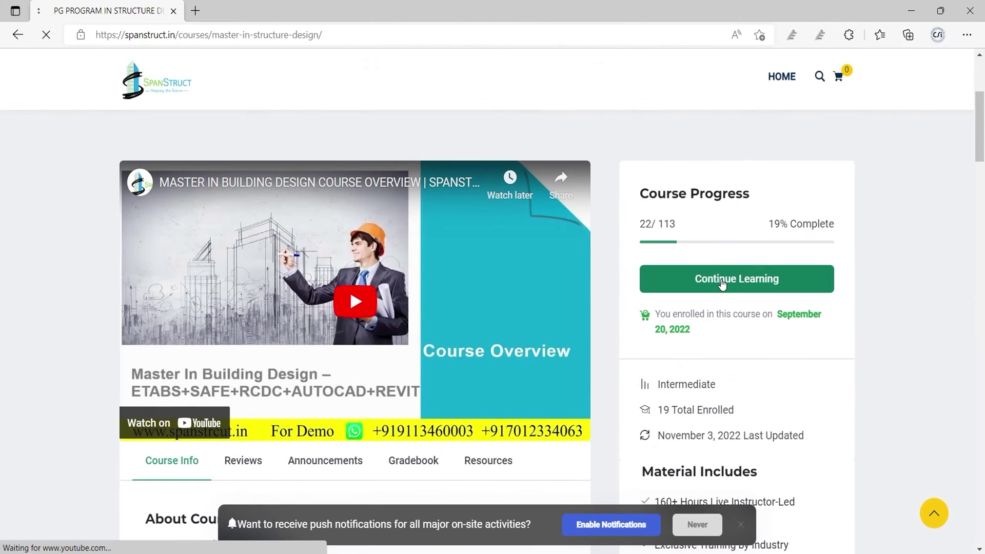
left_click(722, 284)
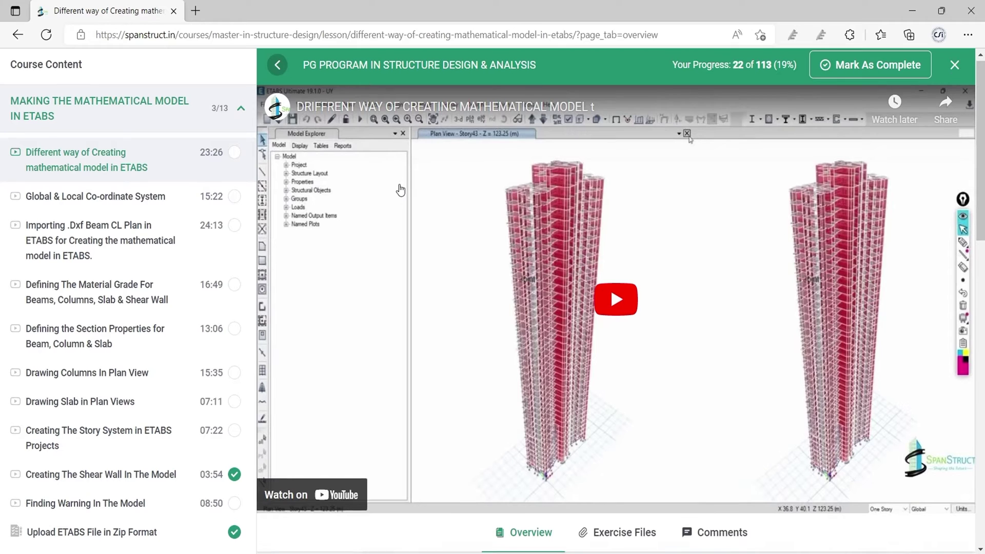
Leave the lesson and go to the SpanStruct home page
key("alt+Left")
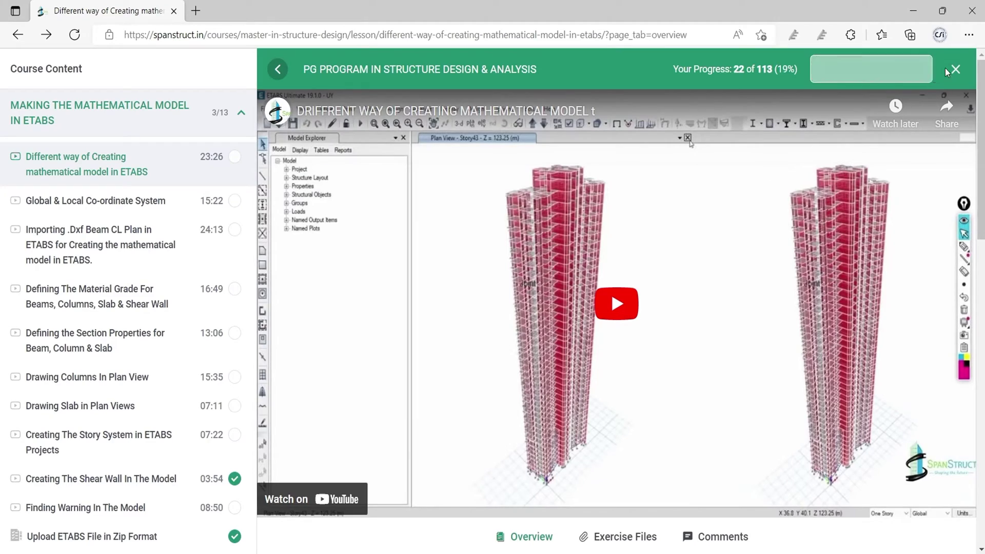
left_click(961, 70)
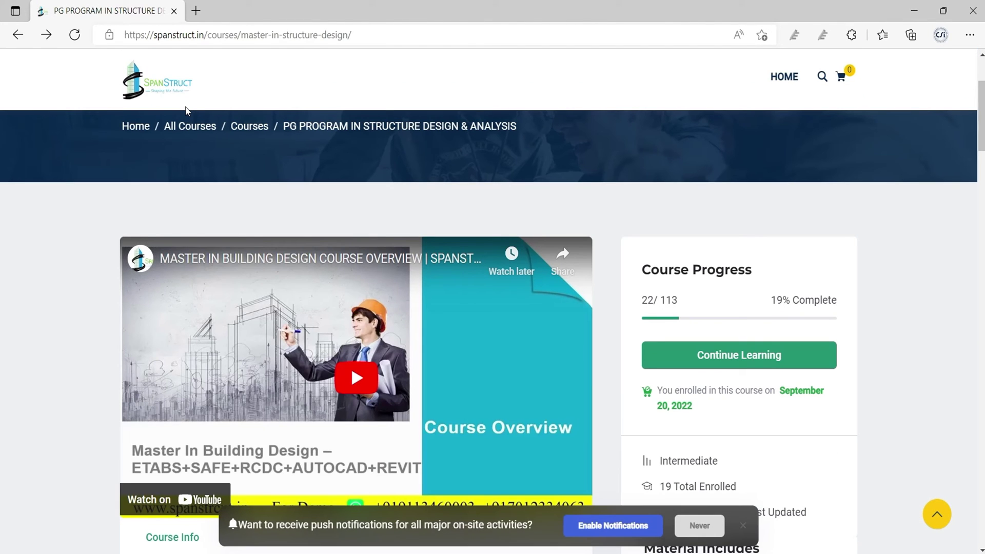
left_click(176, 83)
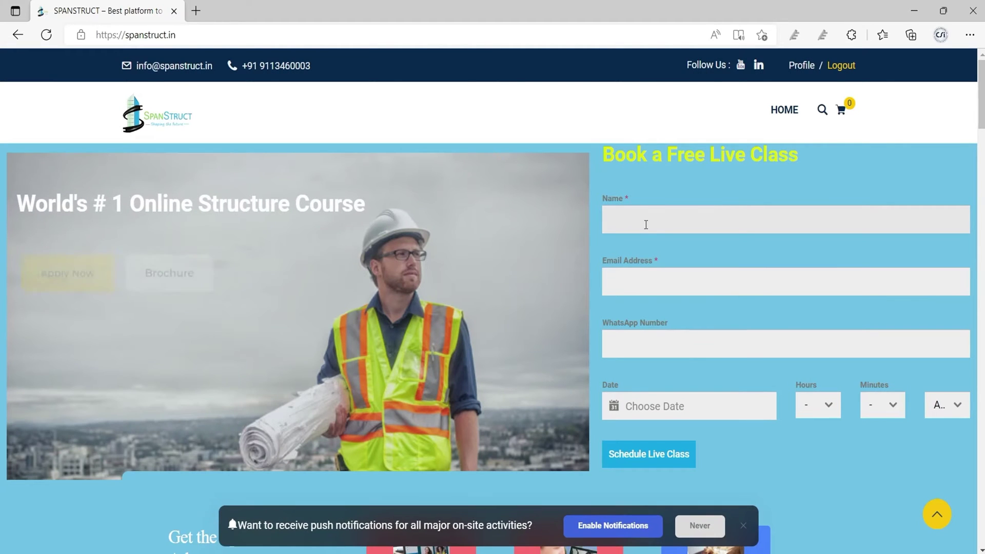
Examine the home page's free live class form, offered programs, frequently asked questions, trainee reviews and course highlights
scroll(652, 267, "down", 1)
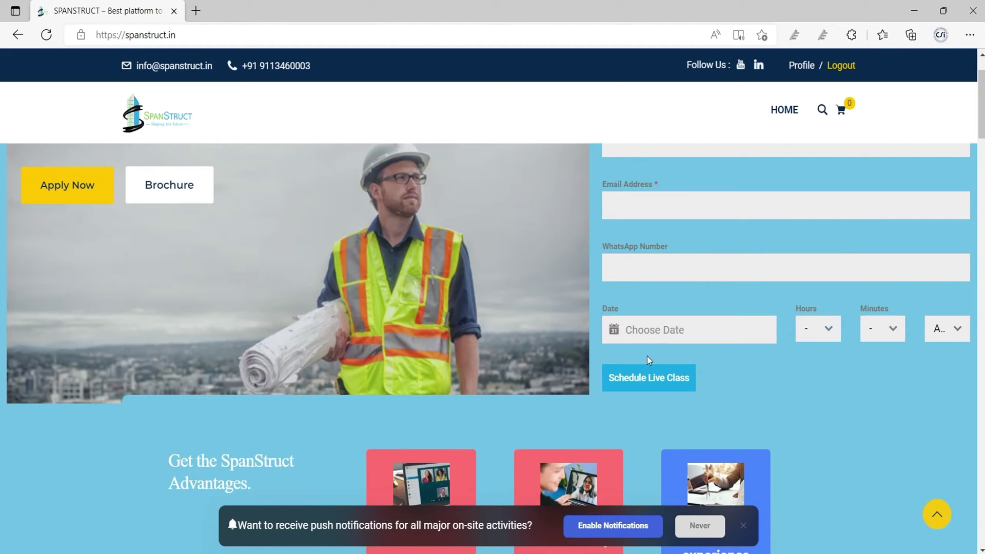
scroll(410, 187, "up", 1)
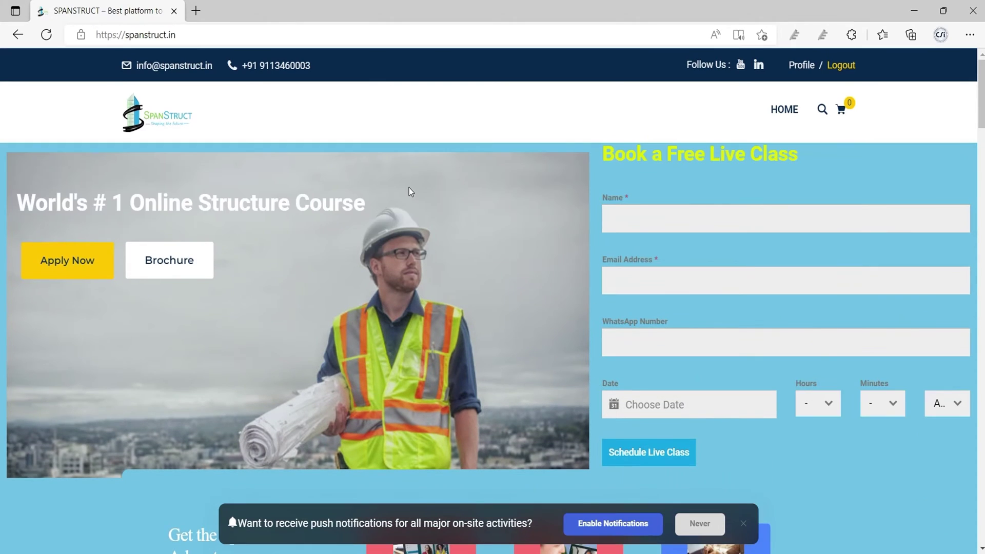
scroll(408, 186, "down", 3)
scroll(407, 190, "down", 7)
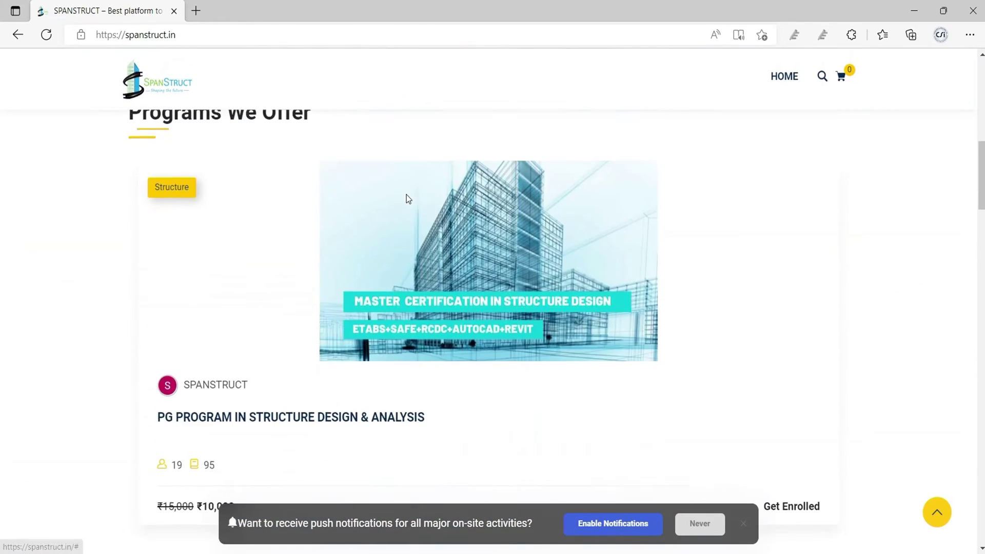
scroll(436, 221, "down", 6)
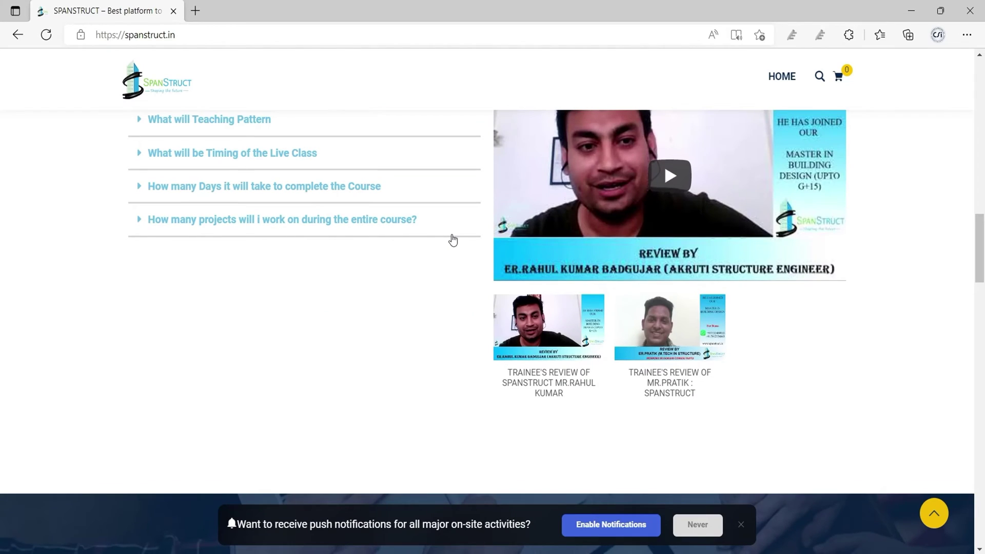
scroll(451, 238, "down", 8)
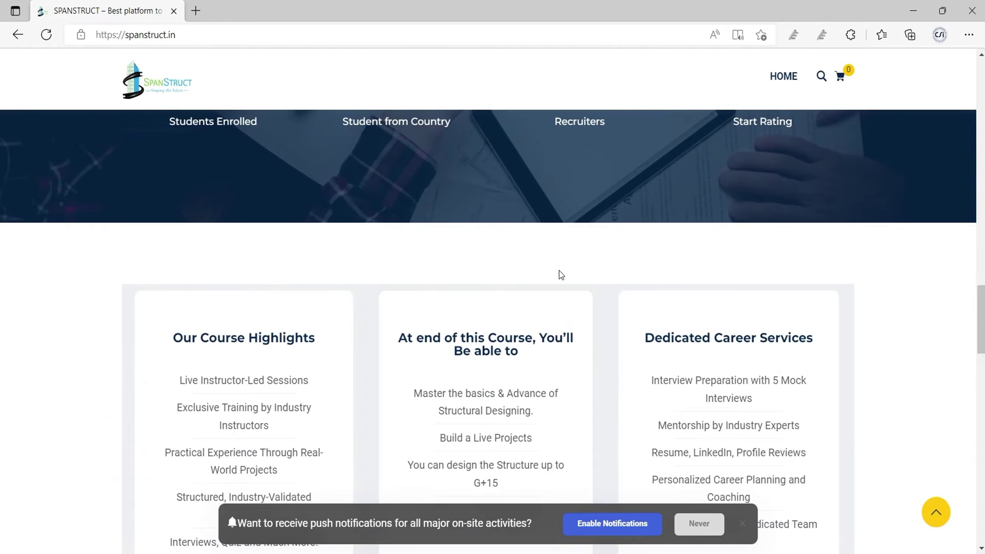
scroll(559, 271, "down", 8)
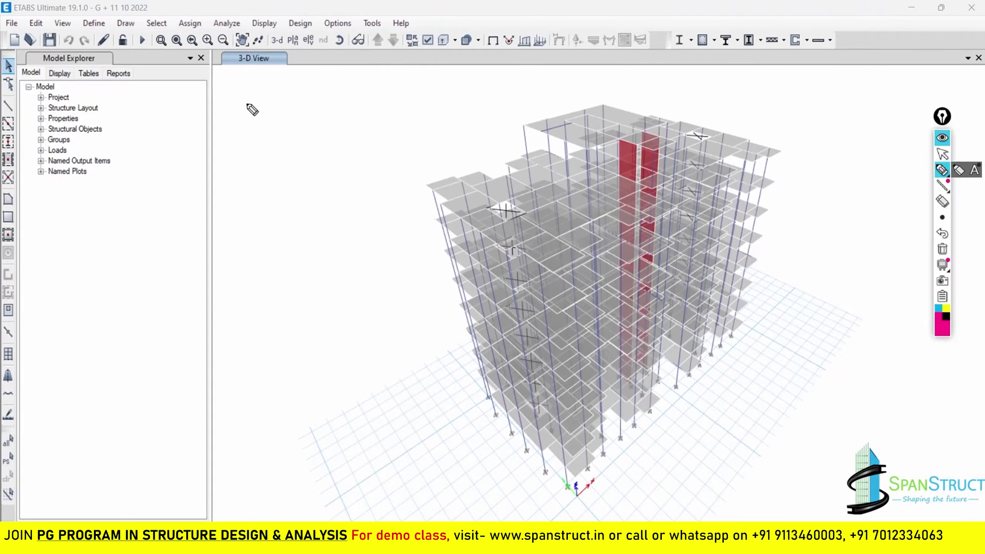
In ETABS, handwrite the note "Step-1" beside the building in the 3-D view and return to the normal pointer
mouse_move(255, 97)
left_mouse_down()
mouse_move(259, 119)
mouse_move(337, 101)
mouse_move(352, 117)
left_mouse_up()
left_click(320, 107)
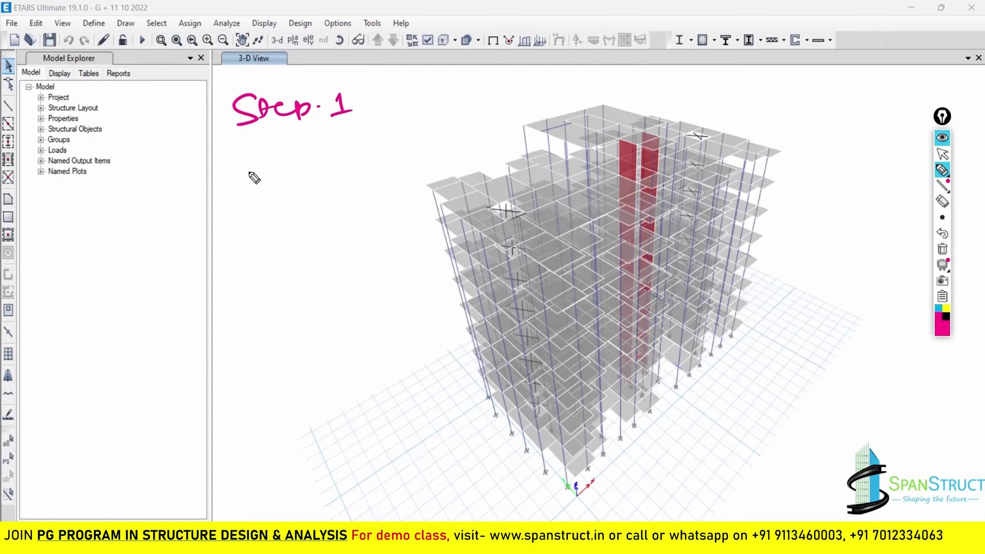
left_click(942, 154)
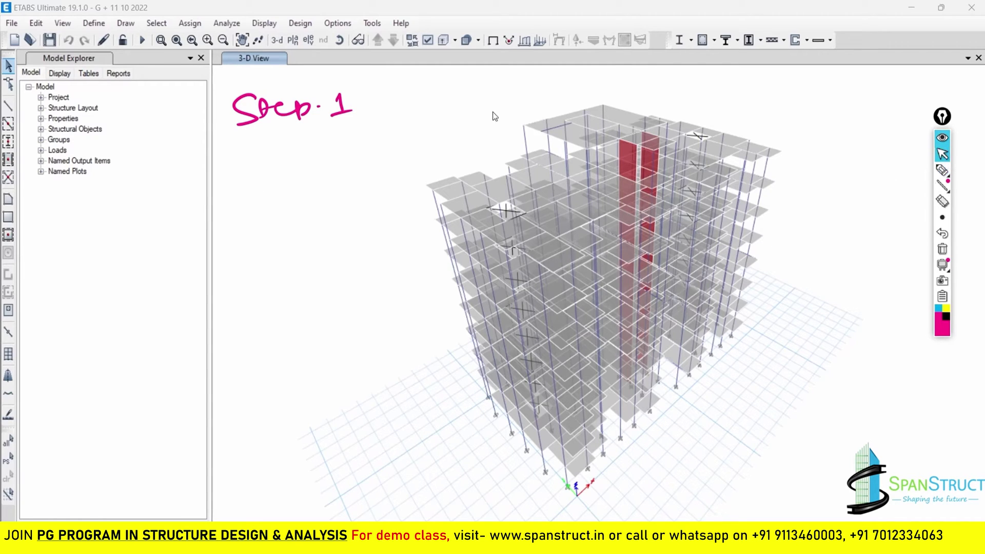
Select all beams in the model by object type
left_click(165, 23)
mouse_move(172, 41)
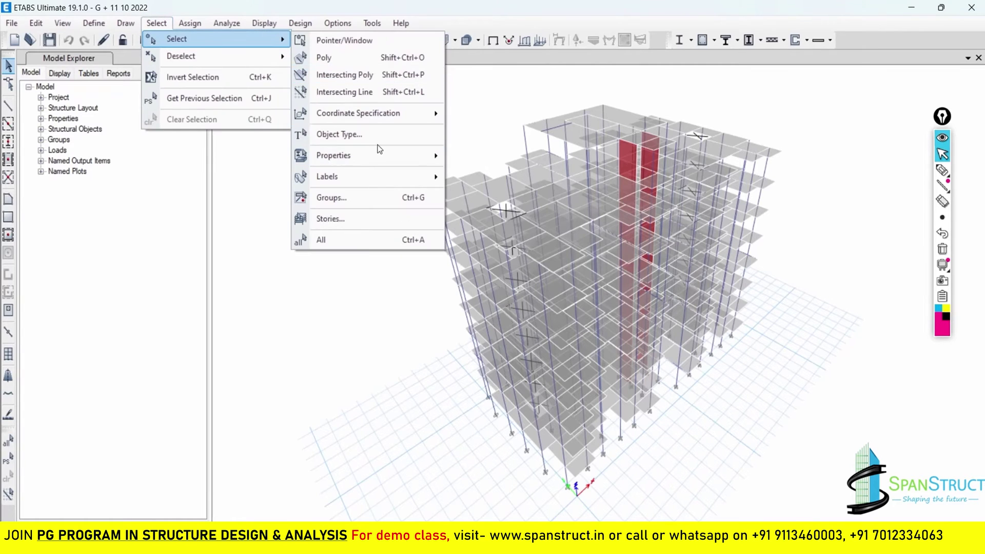
left_click(359, 134)
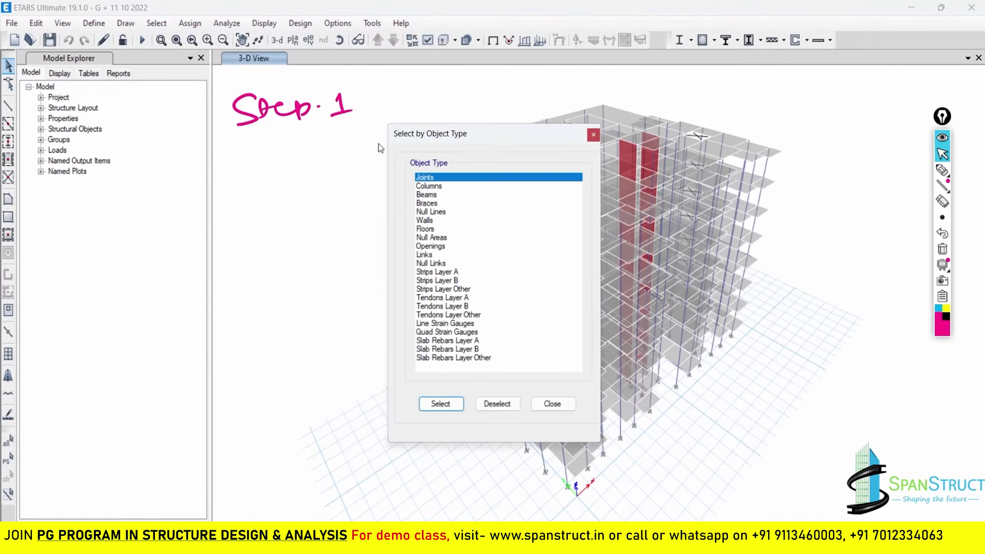
left_click(436, 195)
left_click(441, 403)
left_click(553, 404)
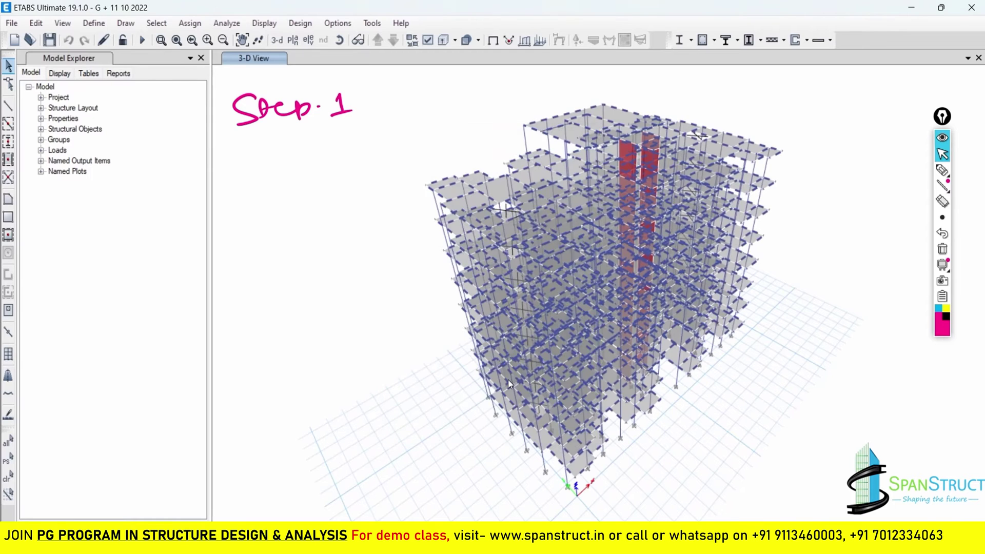
Open the frame output stations assignment for the selected beams and move its dialog clear of the building
left_click(189, 23)
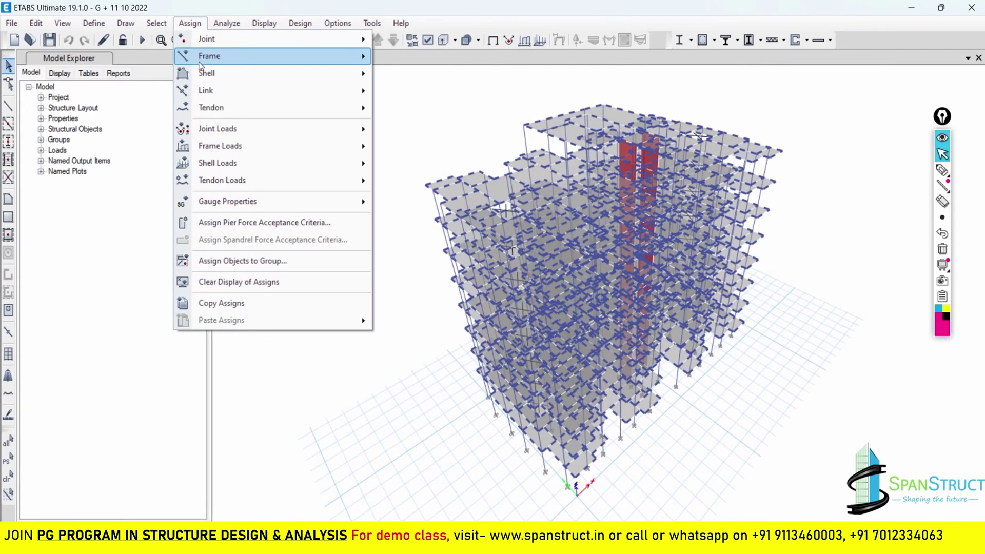
mouse_move(216, 57)
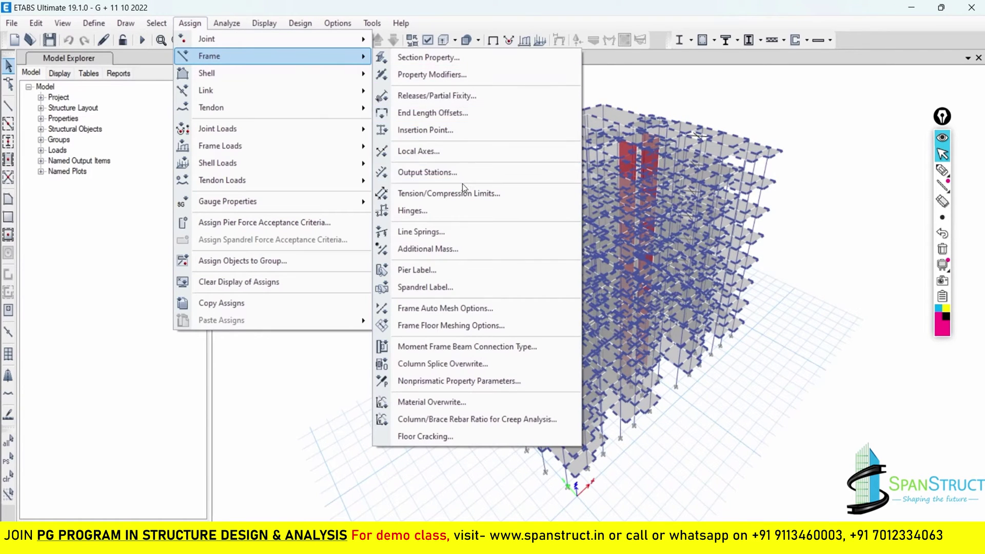
left_click(504, 174)
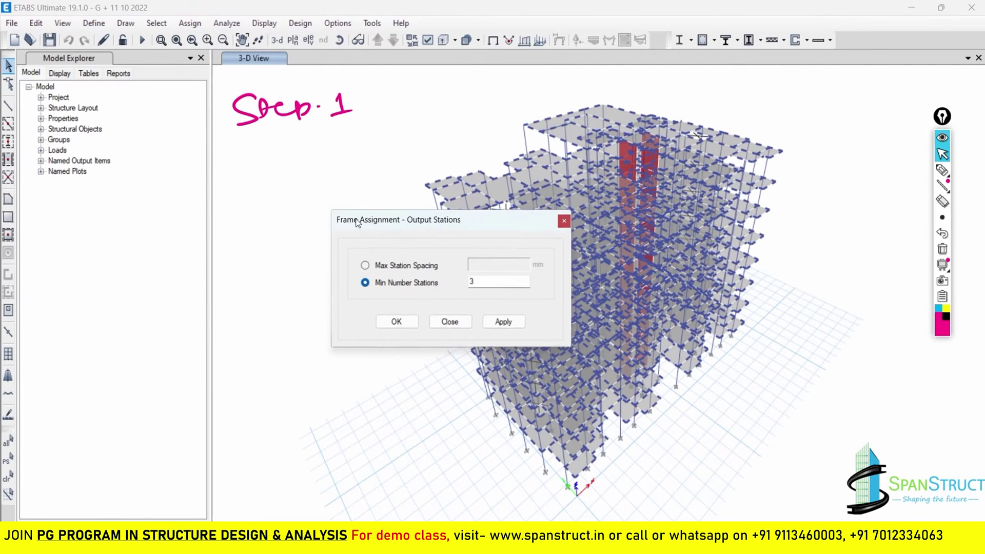
left_click_drag(358, 224, 277, 198)
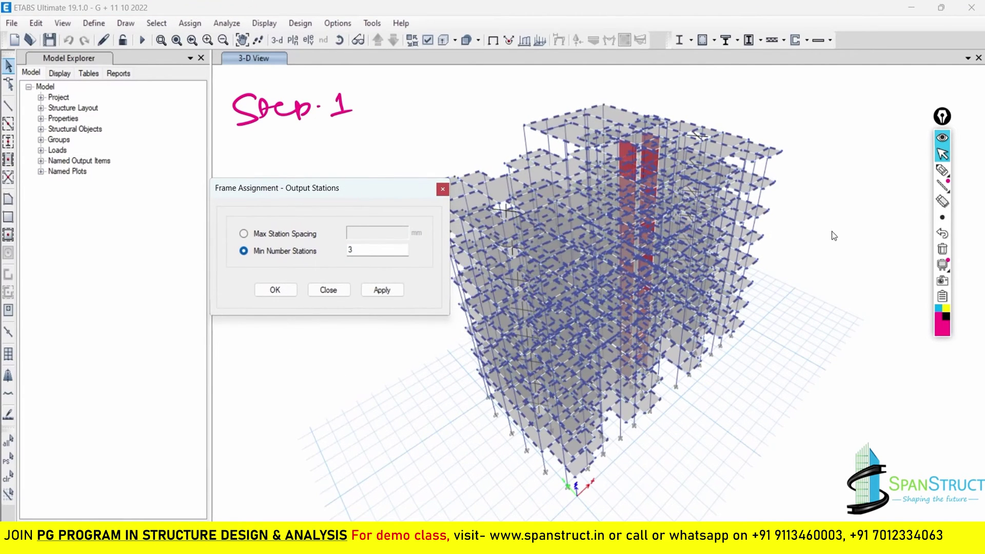
Circle the minimum number of stations value with the pen, handwrite "13" beside it and return to the normal pointer
left_click(943, 170)
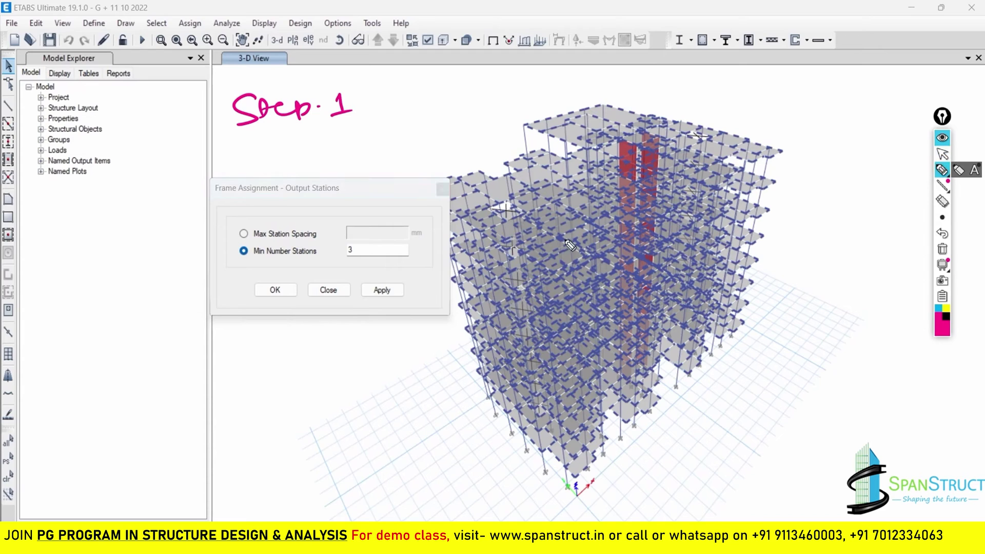
left_click_drag(357, 240, 378, 260)
mouse_move(382, 243)
left_mouse_down()
mouse_move(393, 250)
mouse_move(384, 260)
left_mouse_up()
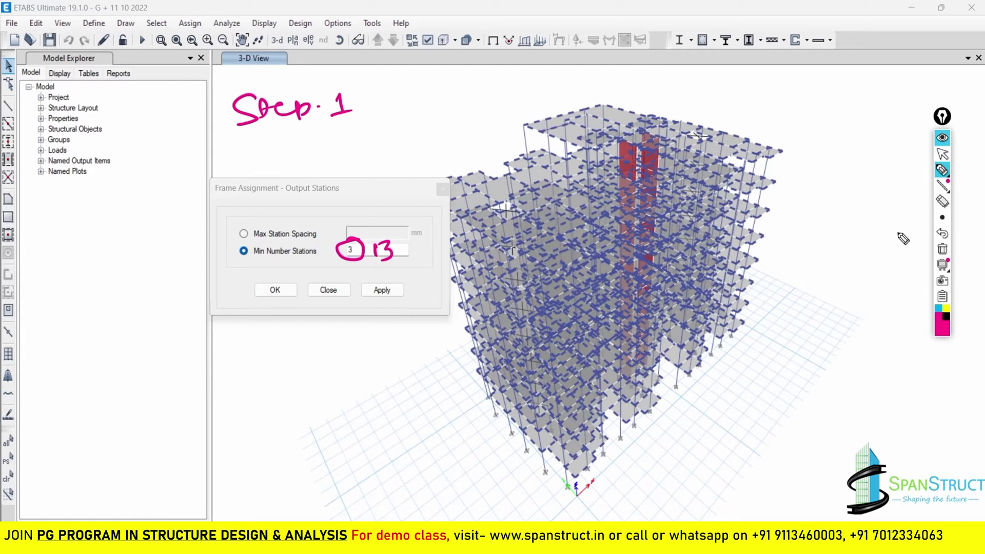
left_click(943, 153)
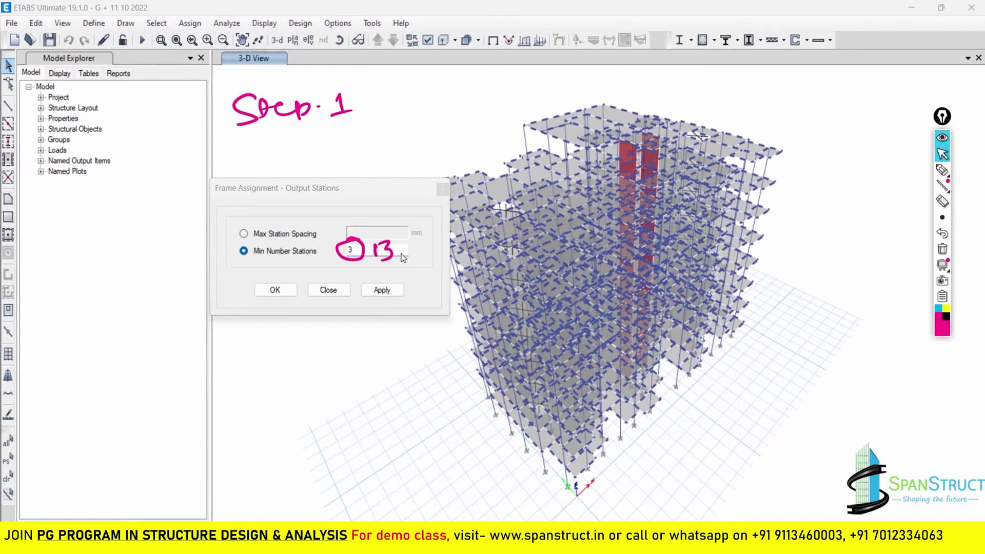
Assign a minimum of 13 output stations to the selected beams
double_click(345, 250)
type("13")
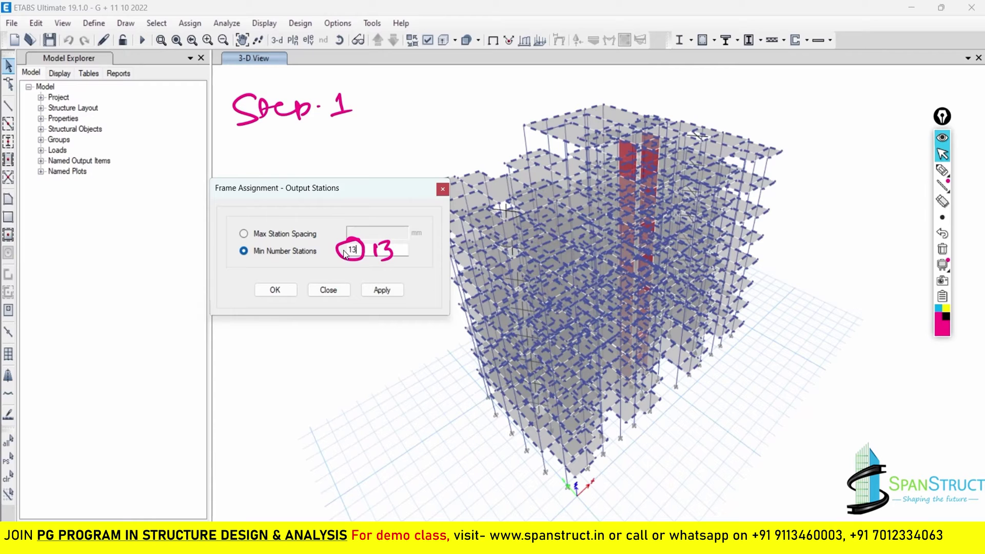
left_click(382, 290)
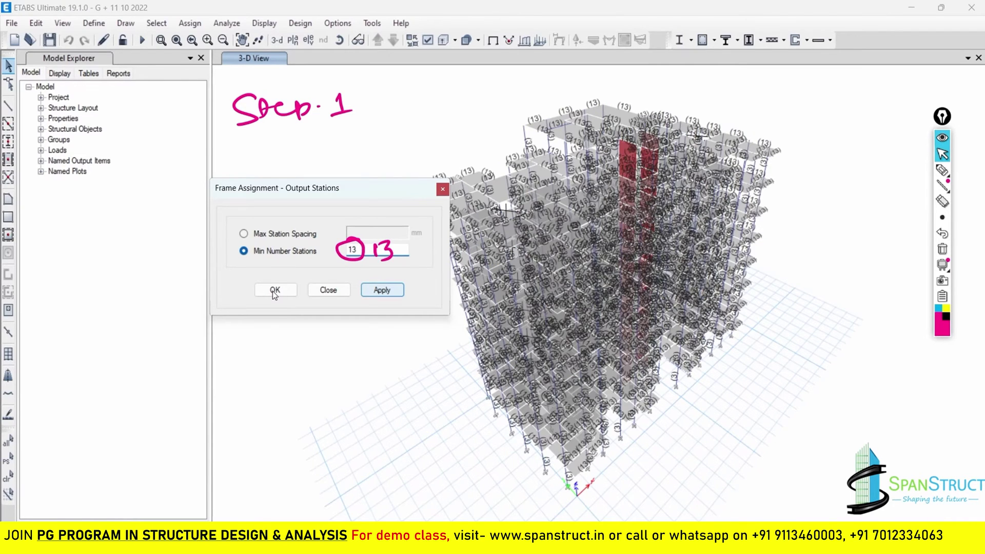
left_click(277, 290)
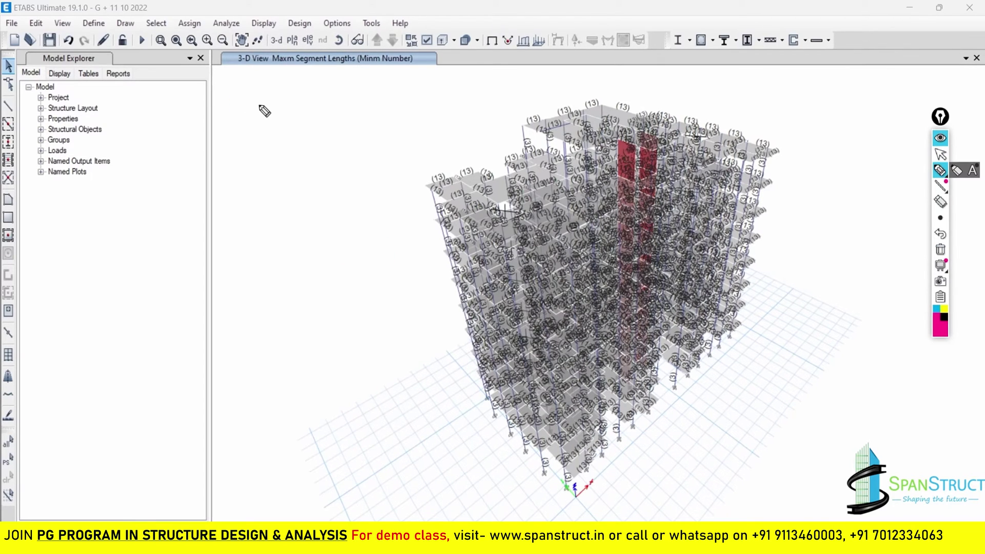
Handwrite an underlined "Step-2" beside the building, outline the run analysis control with the pen and return to the normal pointer
mouse_move(268, 98)
left_mouse_down()
mouse_move(283, 121)
mouse_move(277, 115)
mouse_move(338, 124)
left_mouse_up()
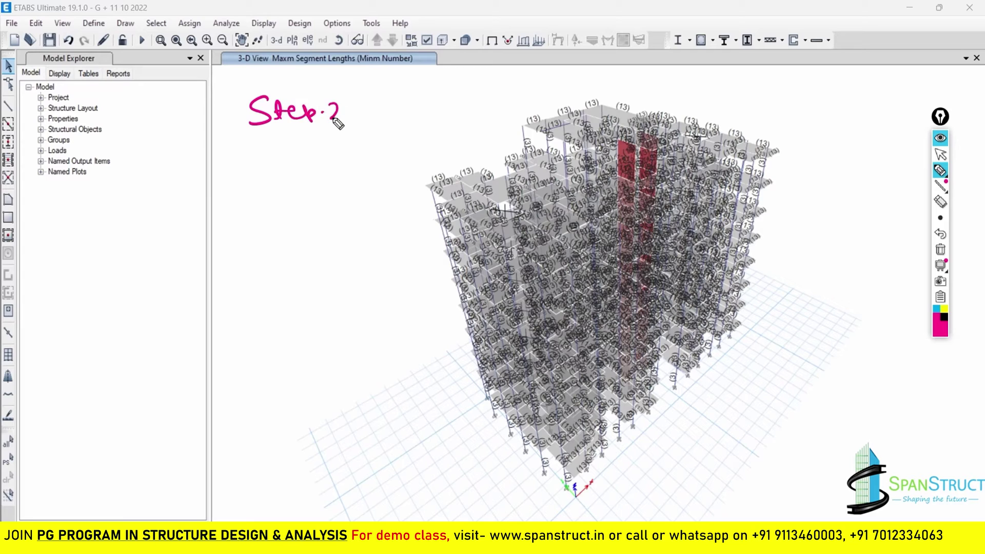
left_click_drag(248, 138, 363, 125)
left_click(940, 170)
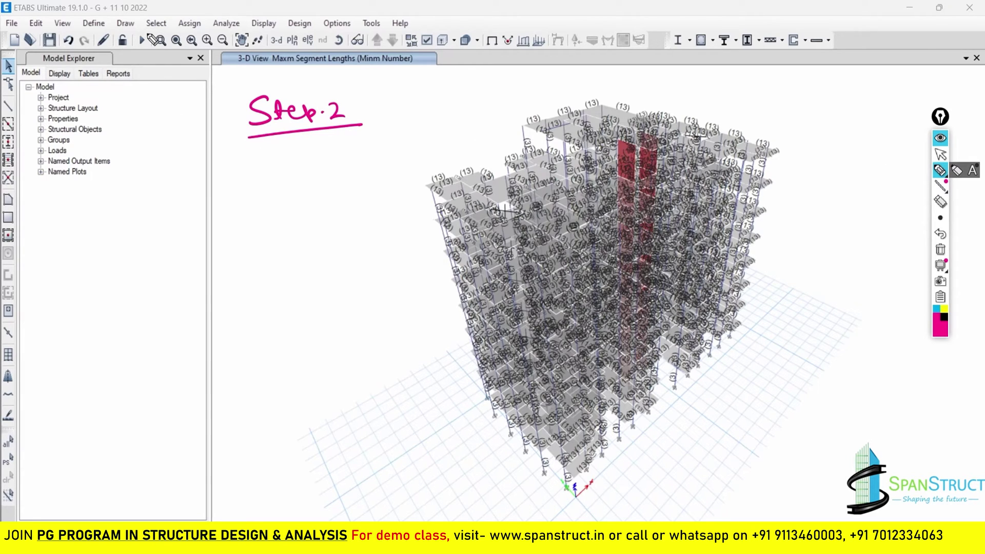
mouse_move(163, 31)
left_mouse_down()
mouse_move(135, 36)
mouse_move(142, 58)
mouse_move(157, 27)
left_mouse_up()
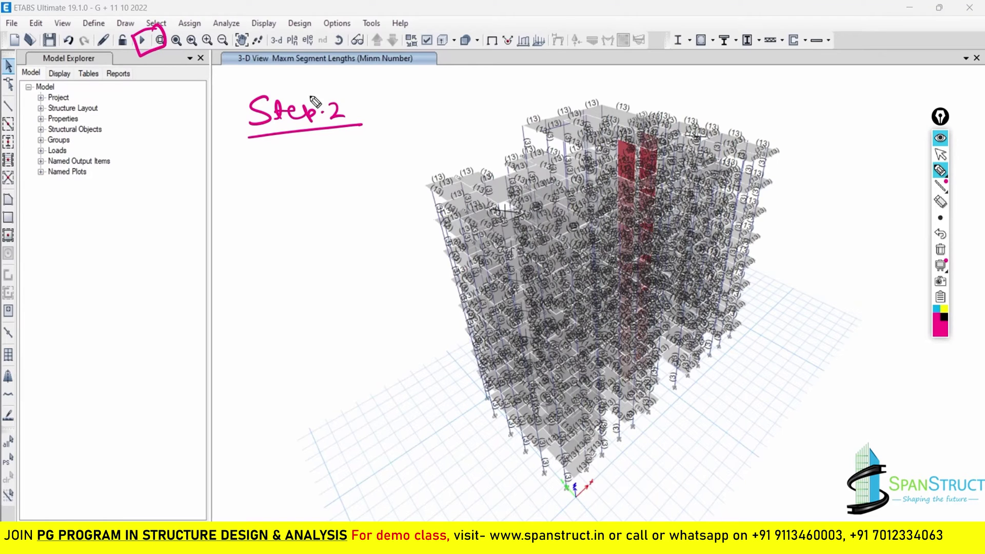
left_click(941, 154)
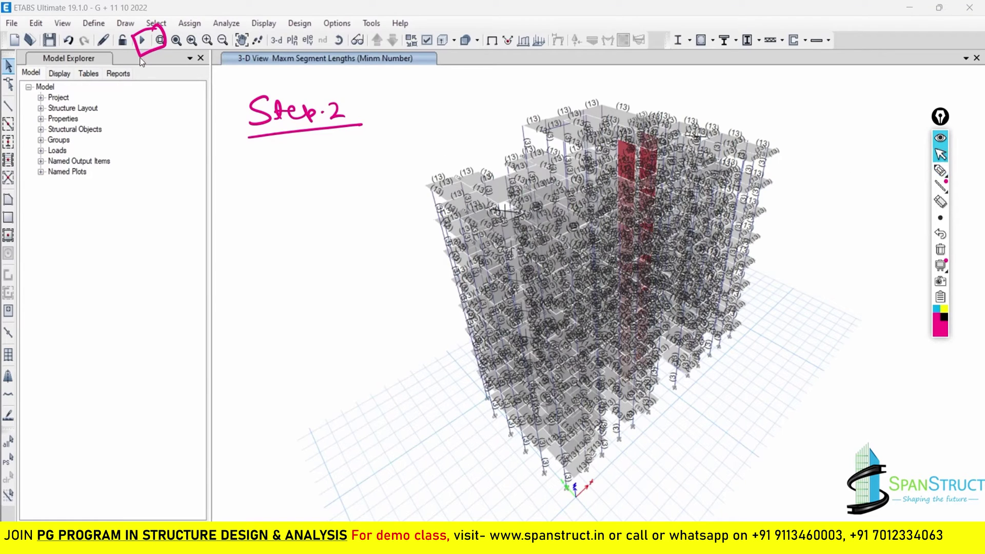
Run the structural analysis of the building model
left_click(226, 24)
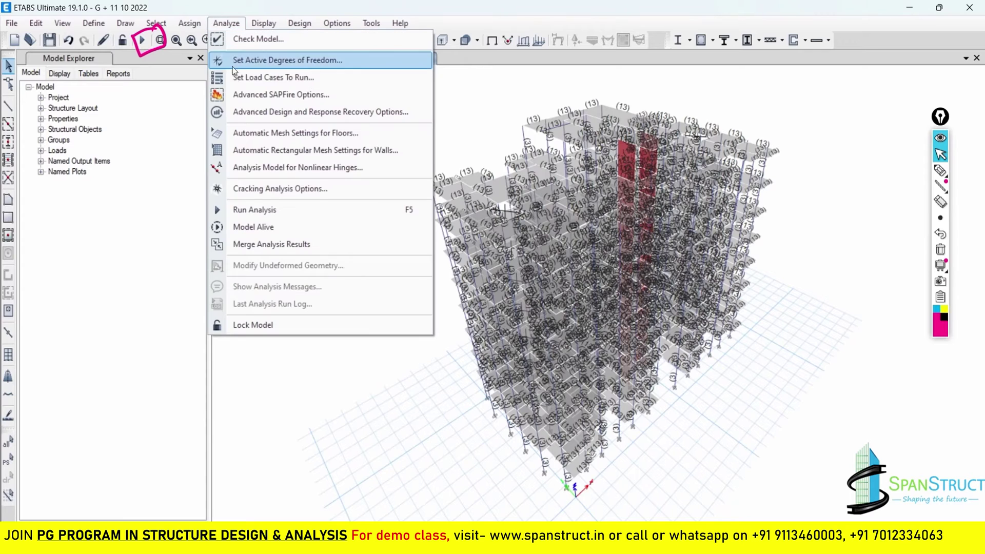
left_click(262, 212)
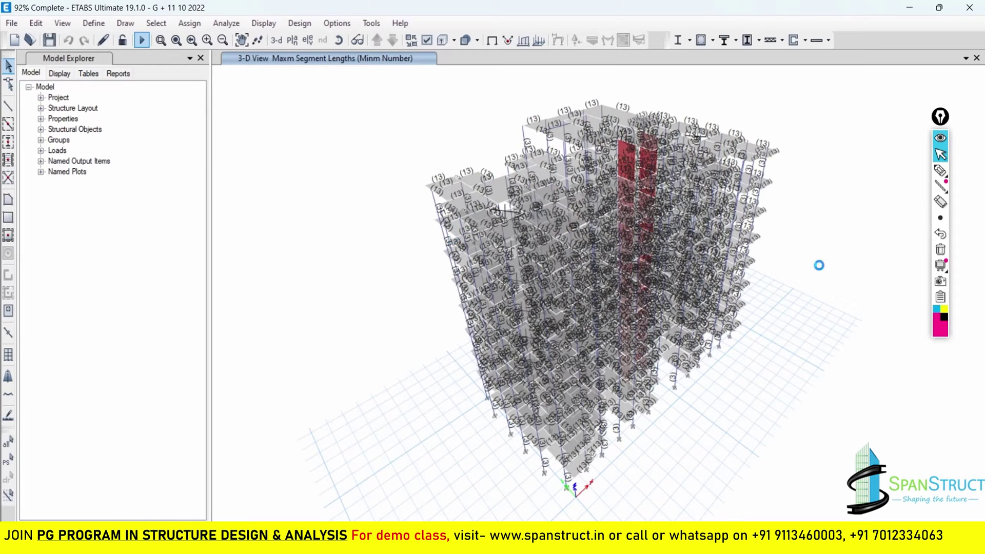
left_click(941, 235)
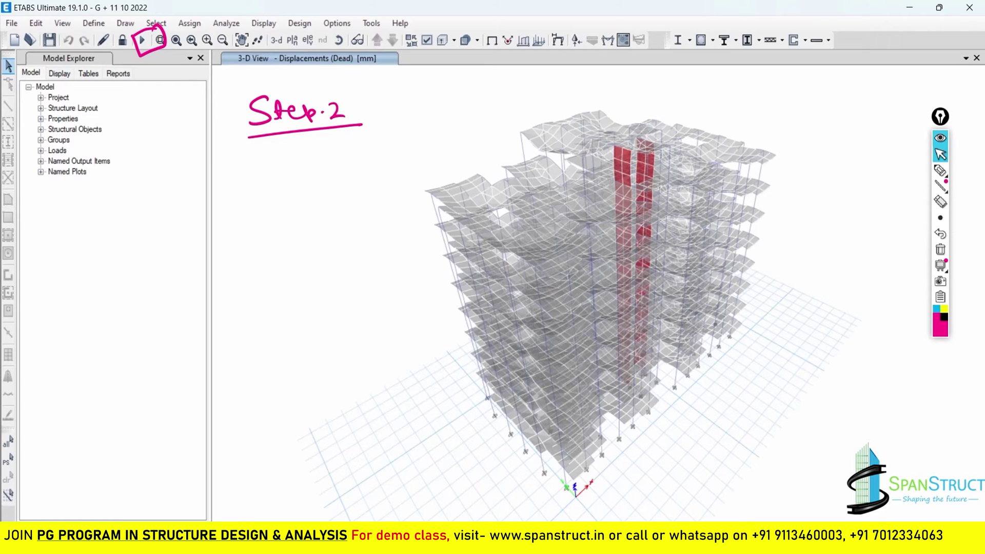
Open the load cases to run settings and tick off the listed cases from Modal to EqY with the pen
left_click(226, 23)
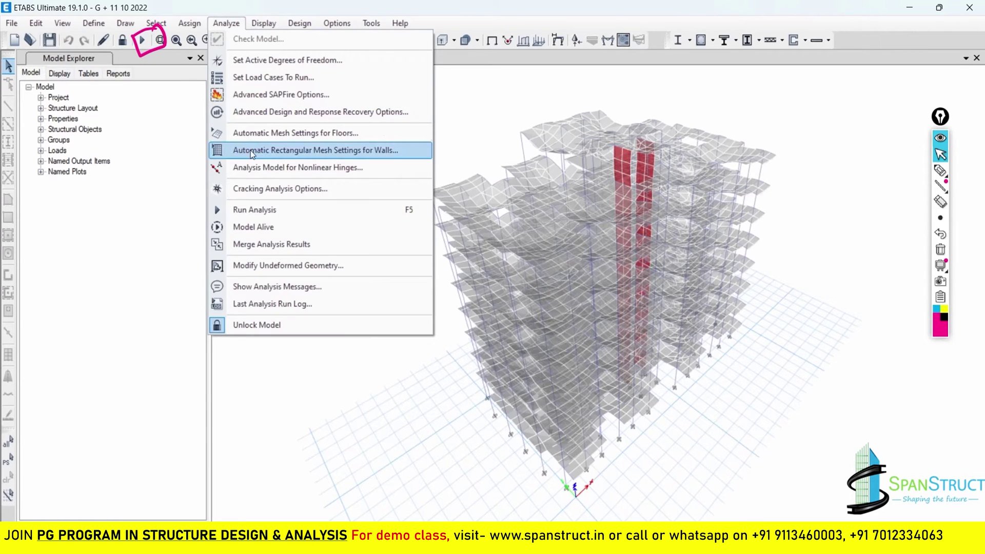
left_click(253, 79)
left_click(941, 170)
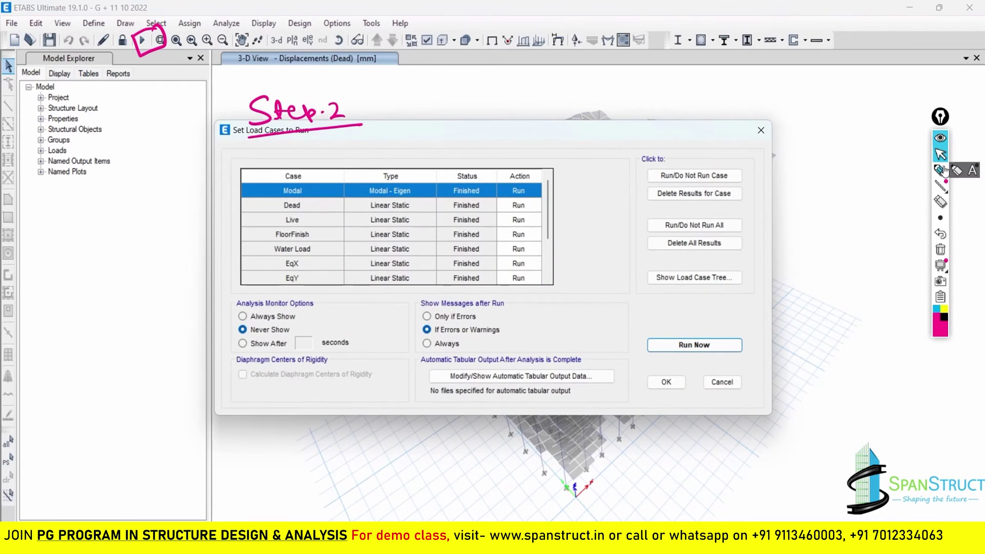
mouse_move(292, 190)
left_mouse_down()
mouse_move(313, 187)
mouse_move(316, 216)
left_mouse_up()
mouse_move(300, 239)
left_mouse_down()
mouse_move(314, 232)
mouse_move(314, 245)
left_mouse_up()
mouse_move(297, 268)
left_mouse_down()
mouse_move(314, 259)
mouse_move(313, 273)
left_mouse_up()
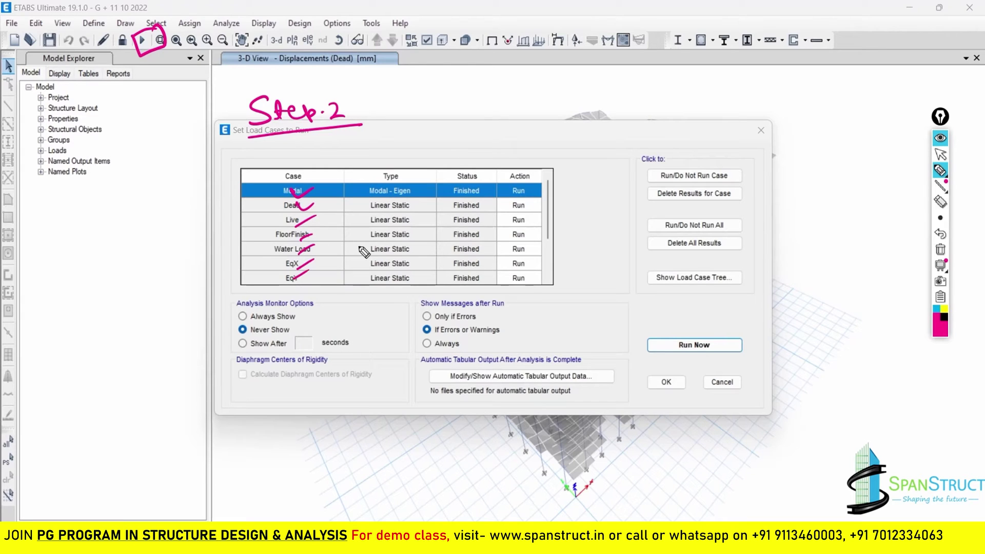
Mark the Status heading and tick each case's status with the pen, clear the markings and cancel the load case settings
mouse_move(473, 180)
left_mouse_down()
mouse_move(451, 176)
mouse_move(485, 181)
mouse_move(494, 200)
left_mouse_up()
left_click(475, 201)
mouse_move(473, 218)
left_mouse_down()
mouse_move(486, 235)
mouse_move(475, 249)
mouse_move(492, 274)
left_mouse_up()
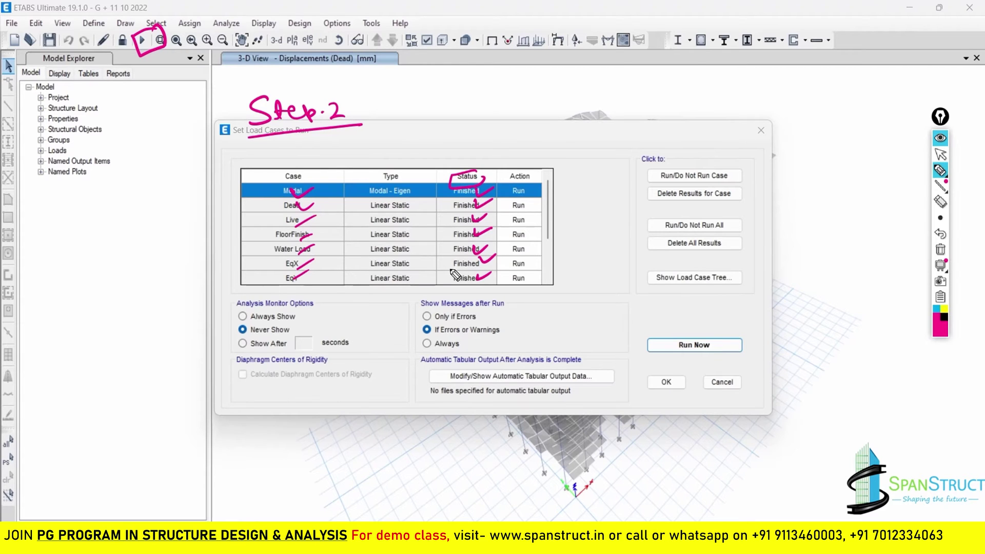
key("Escape")
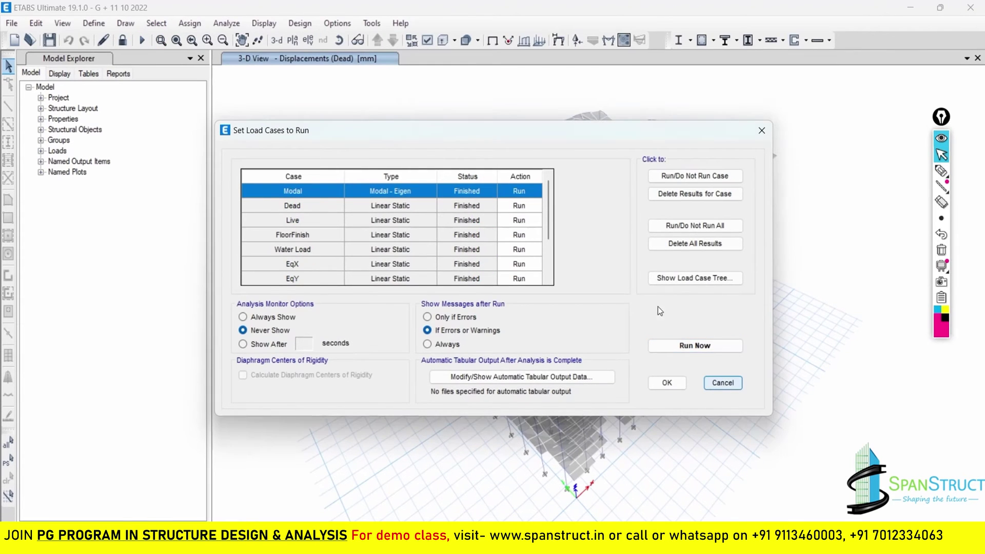
left_click(715, 384)
Handwrite an underlined "Step-3" beside the building and return to the normal pointer
left_click(941, 171)
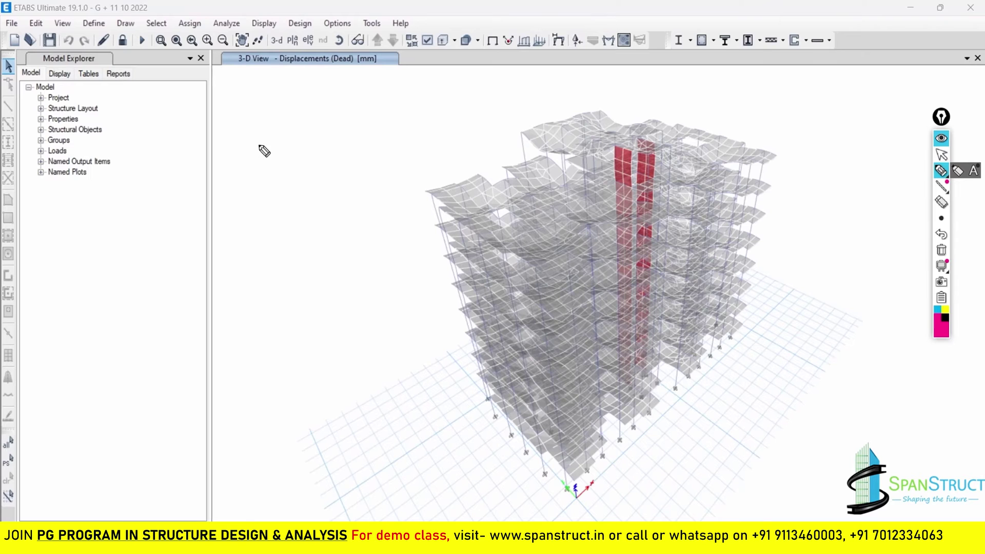
mouse_move(286, 94)
left_mouse_down()
mouse_move(268, 120)
mouse_move(368, 105)
mouse_move(339, 130)
mouse_move(348, 128)
left_mouse_up()
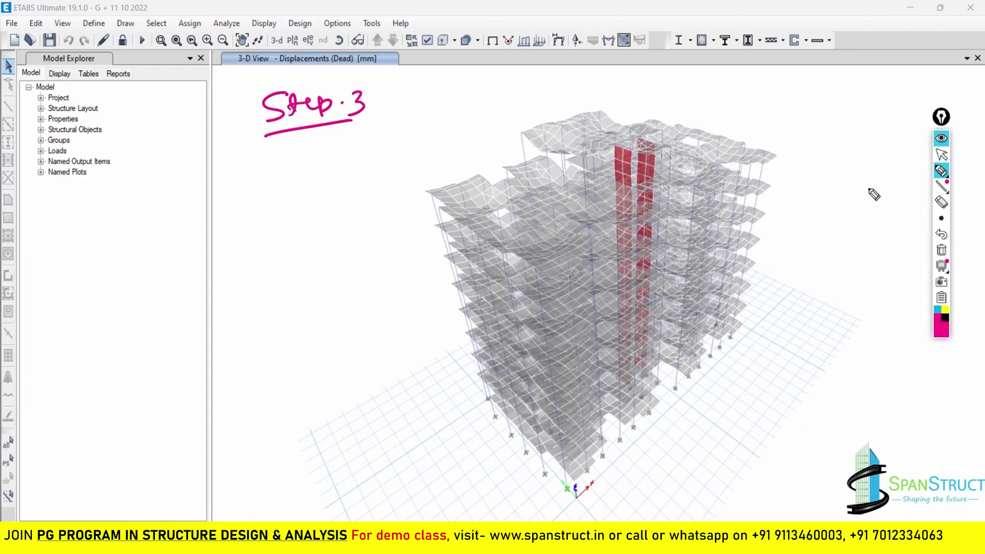
left_click(941, 154)
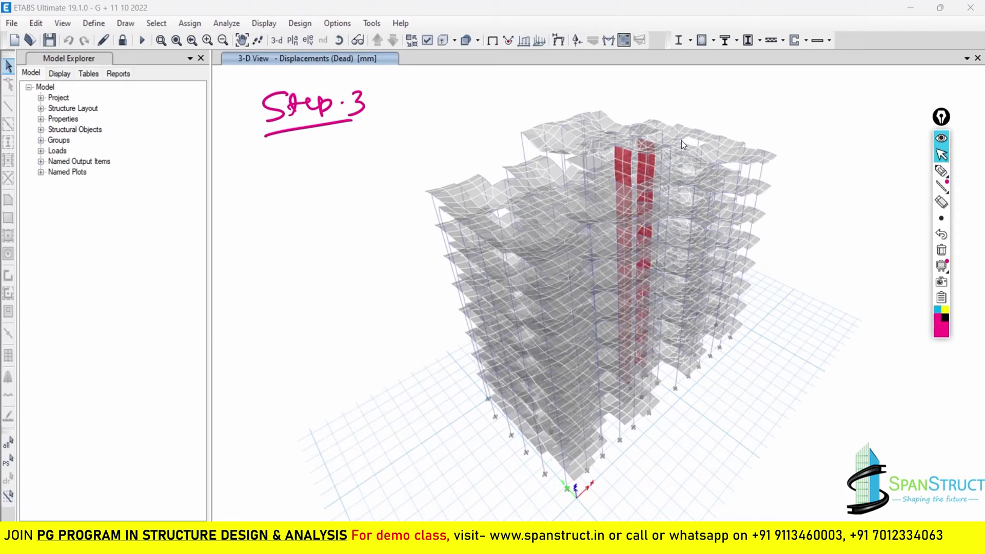
Start exporting the ETABS database tables to Access
left_click(11, 24)
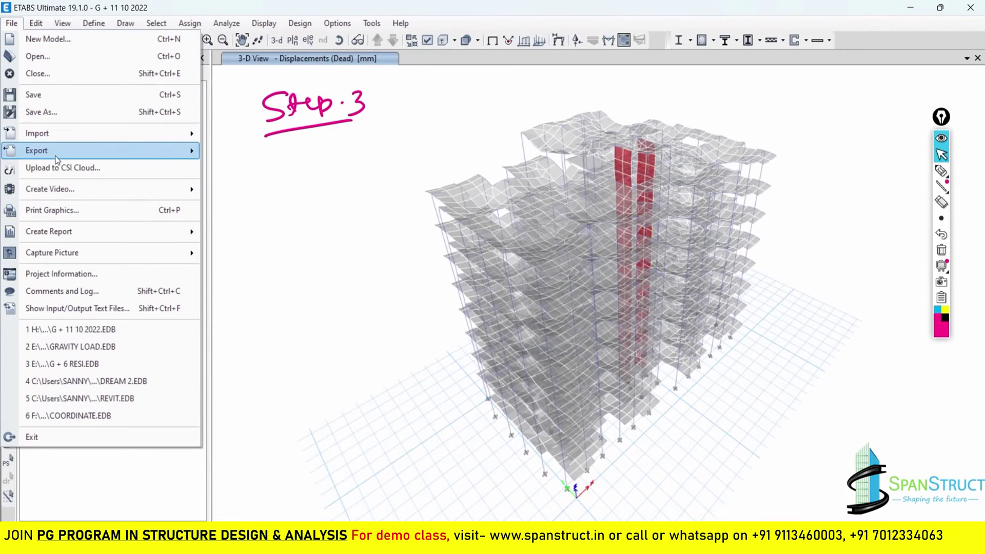
mouse_move(58, 160)
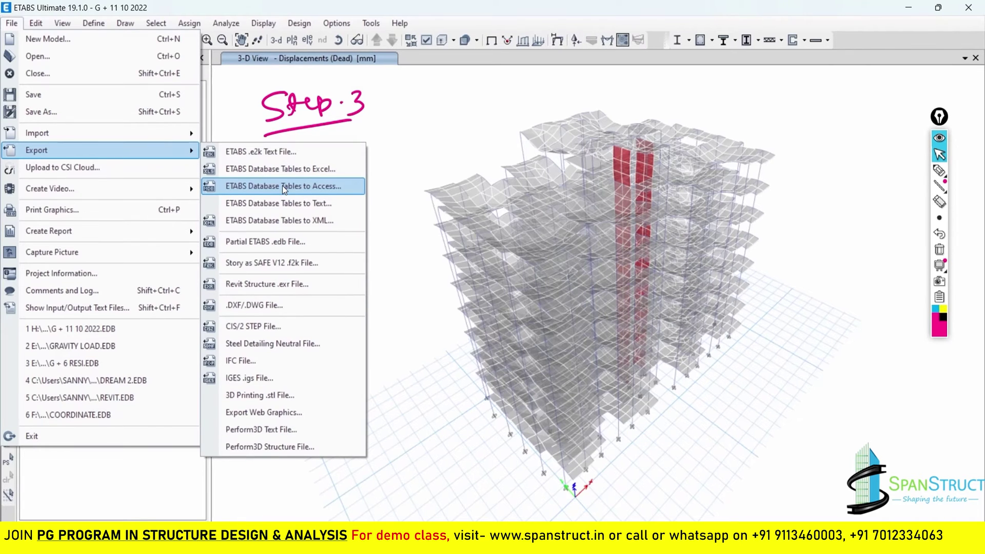
left_click(279, 189)
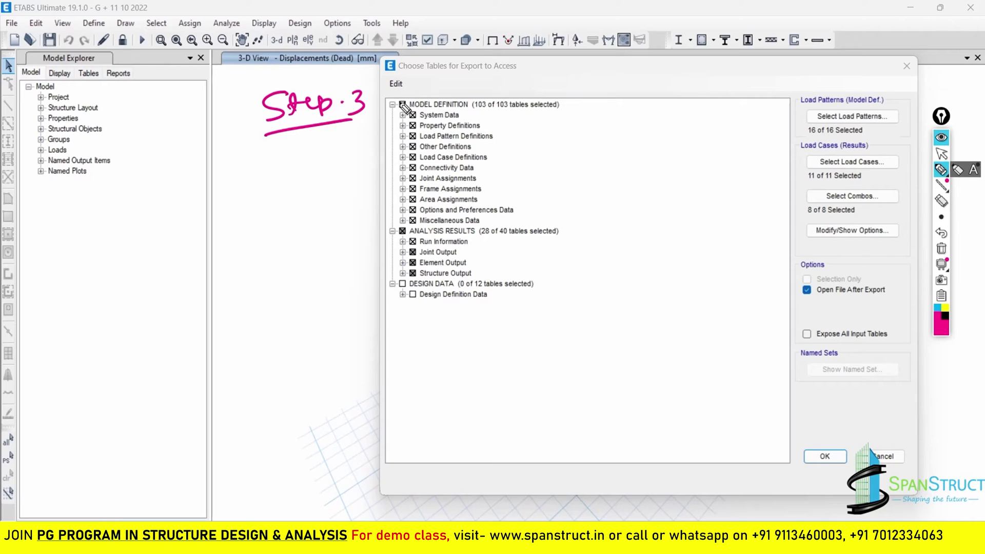
Tick the Model Definition and Analysis Results table groups with the pen and return to the normal pointer
left_click_drag(401, 97, 432, 93)
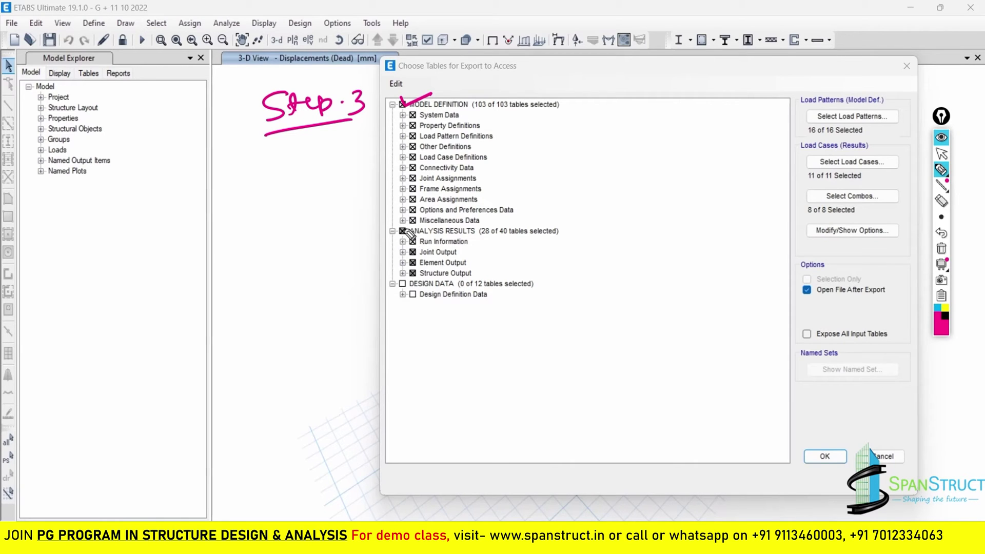
left_click_drag(402, 229, 441, 221)
left_click_drag(395, 225, 404, 236)
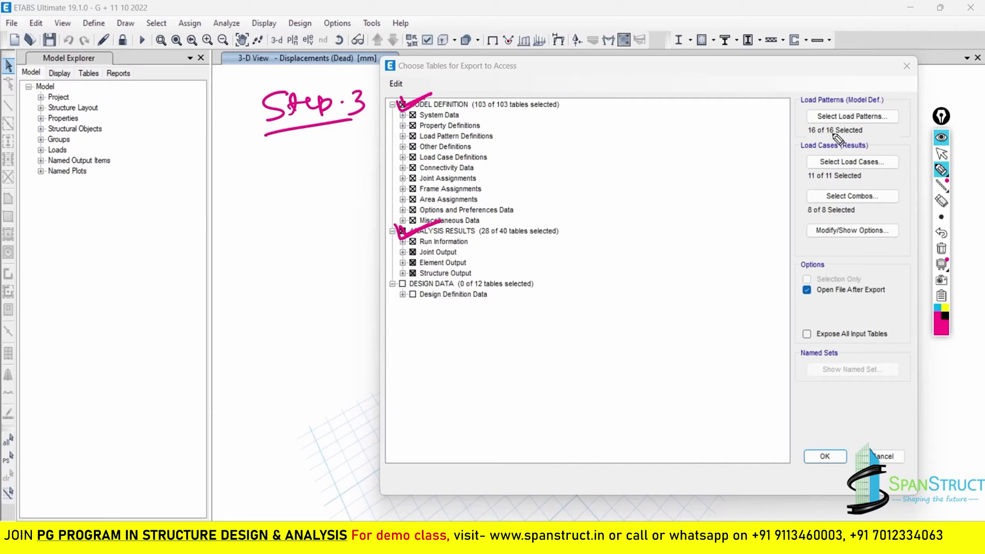
left_click(941, 153)
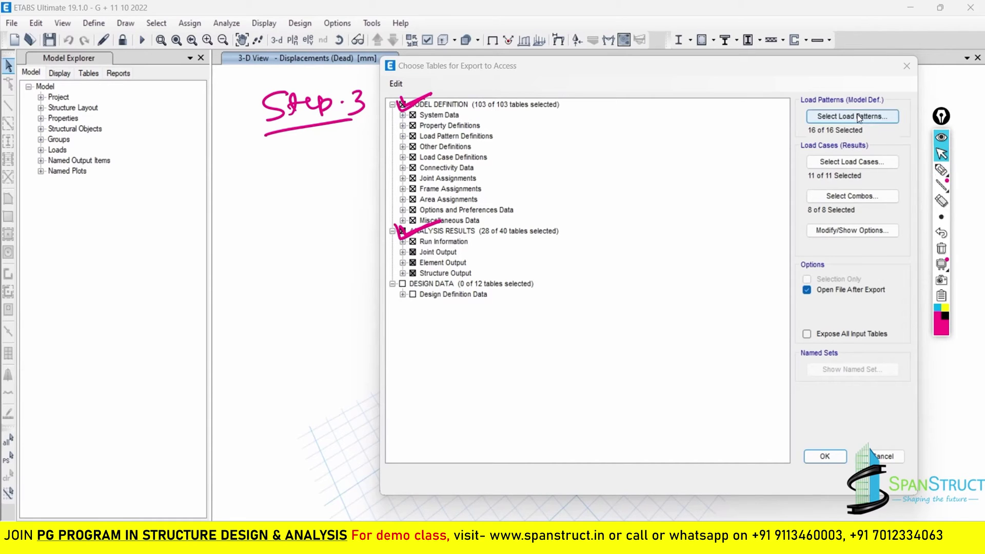
Review the load patterns chosen for the Access export and accept them with all patterns selected
left_click(829, 117)
left_click_drag(541, 200, 623, 170)
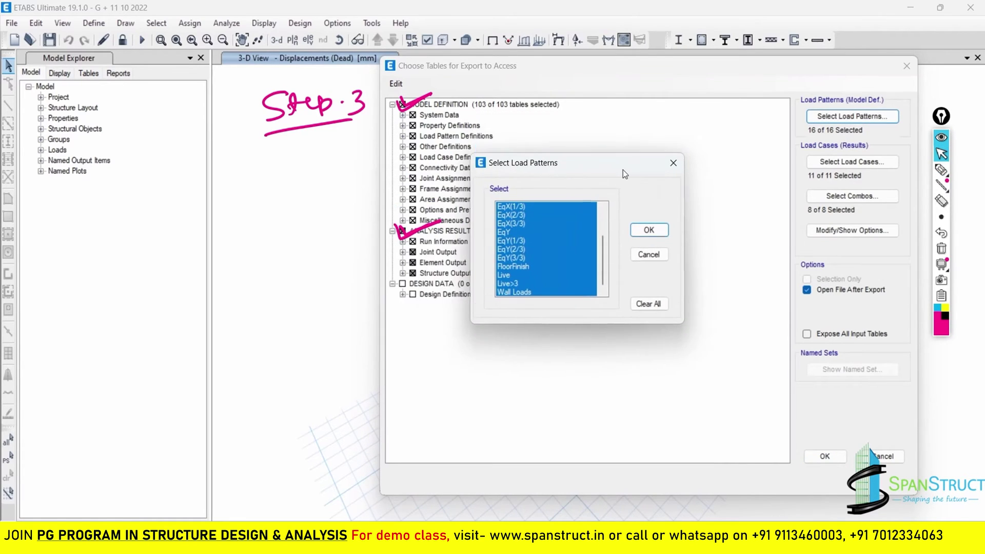
left_click(649, 230)
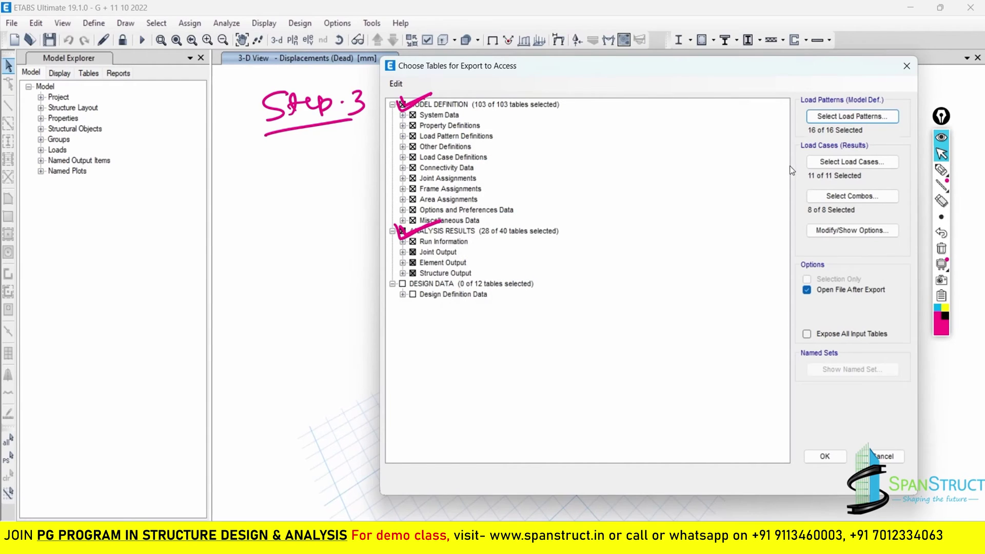
Review the load cases chosen for the Access export and accept them with all cases selected
left_click(842, 162)
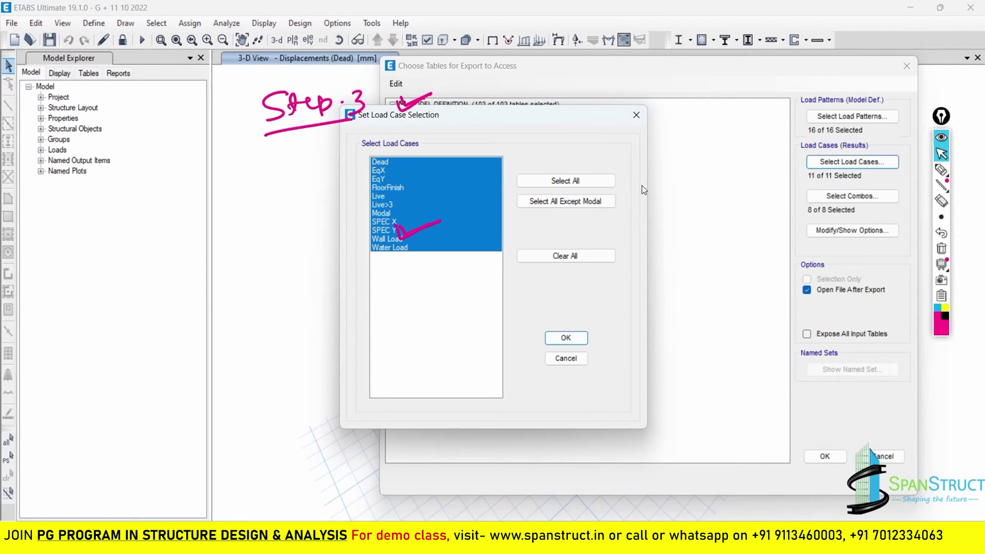
key("ctrl+shift+e")
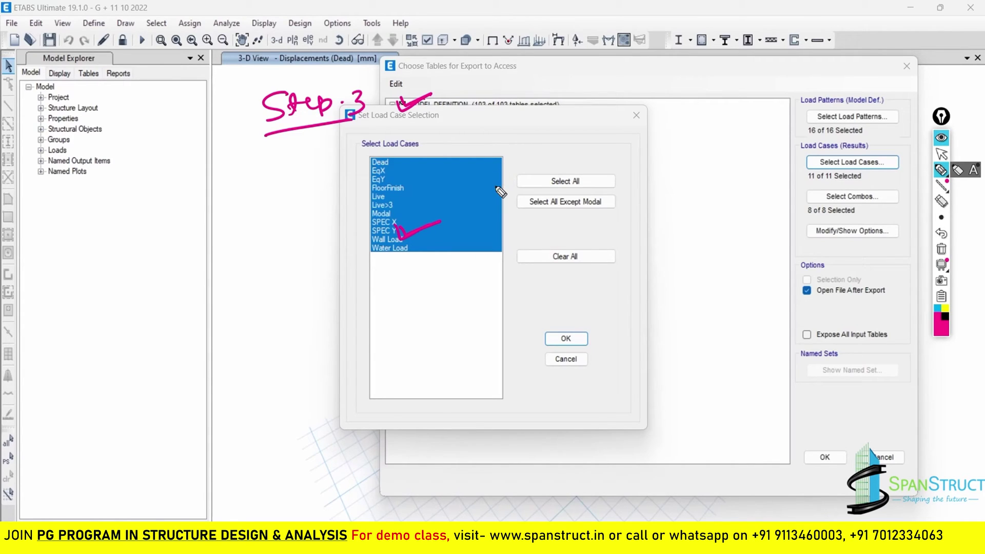
left_click(942, 154)
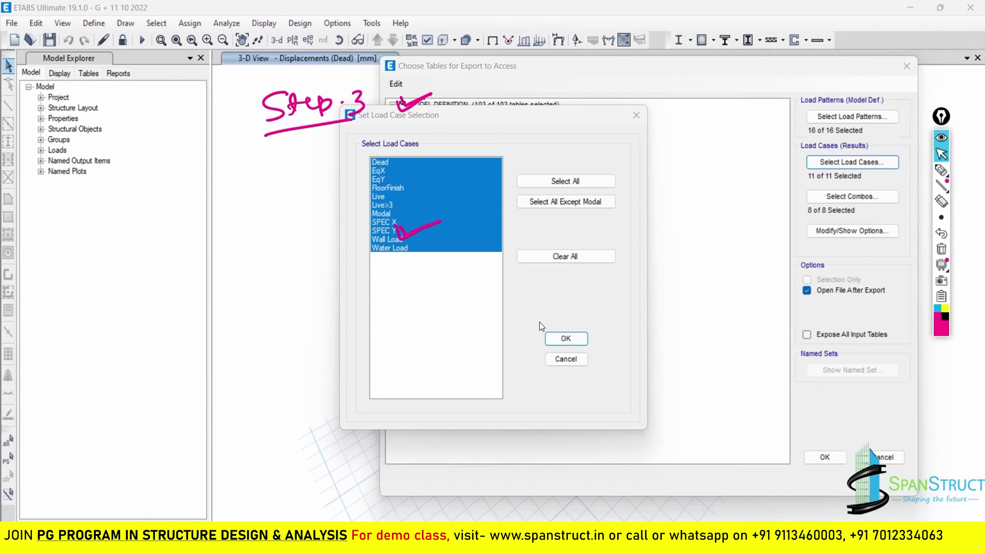
left_click(565, 338)
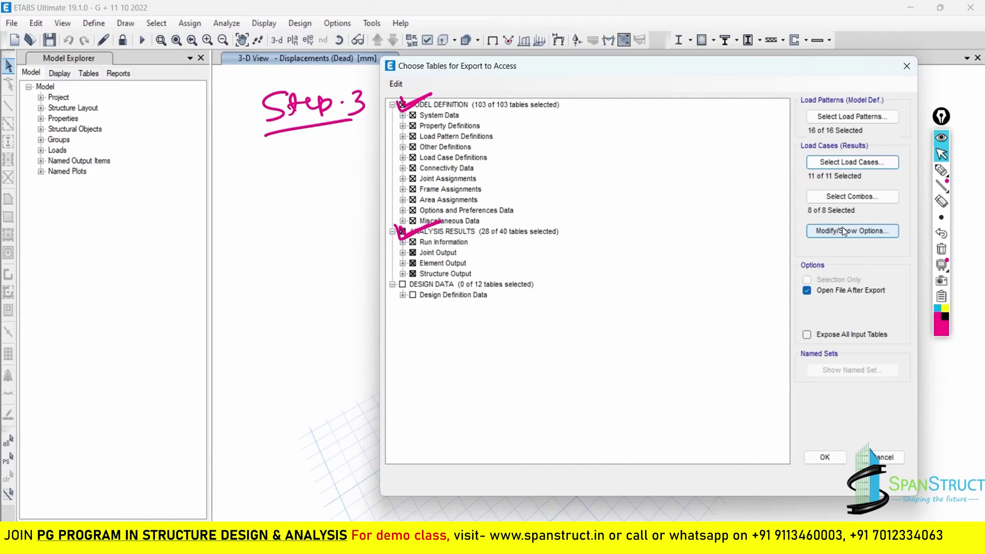
Exclude the STR ENVELOPE combination from the combos chosen for the Access export, keeping the other seven selected
left_click(839, 197)
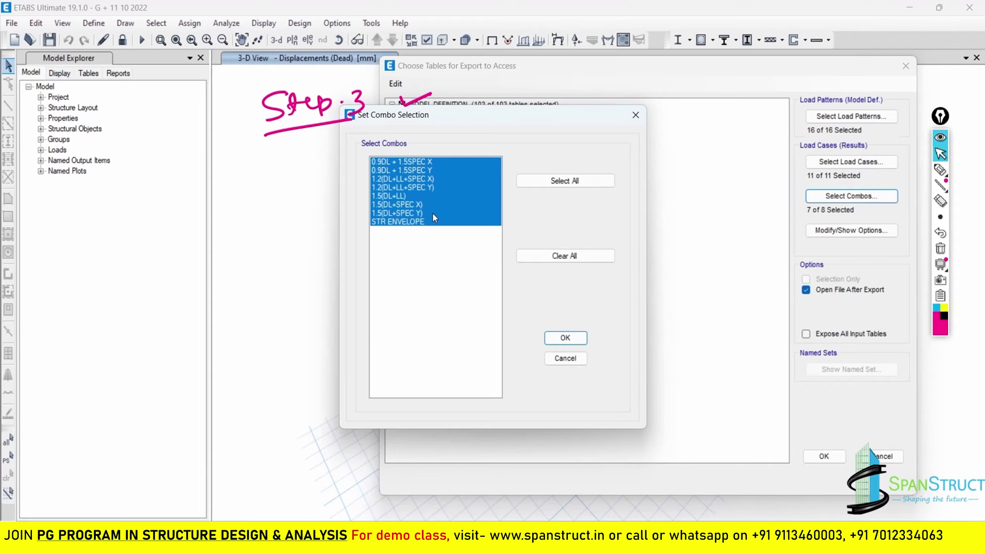
left_click(433, 220, "ctrl")
left_click(566, 338)
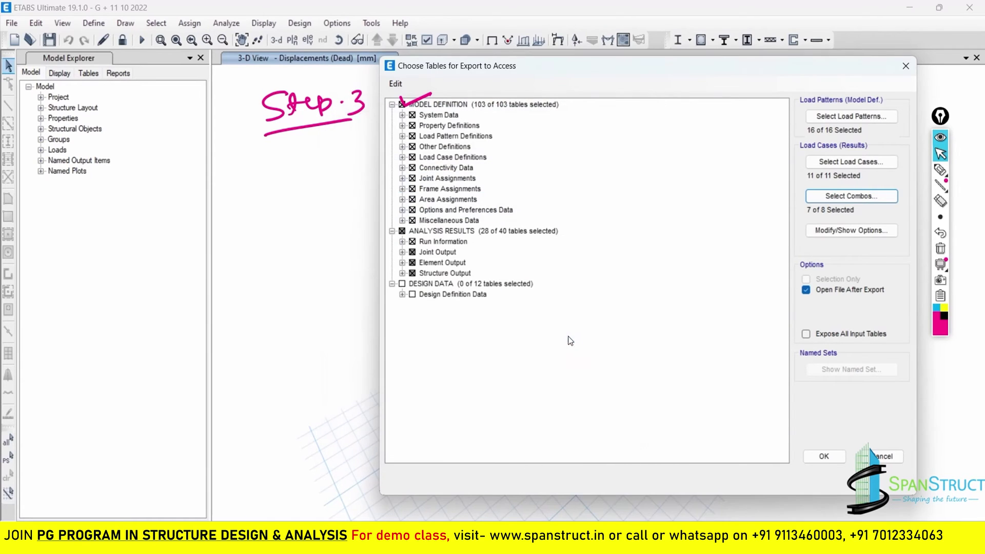
left_click(839, 198)
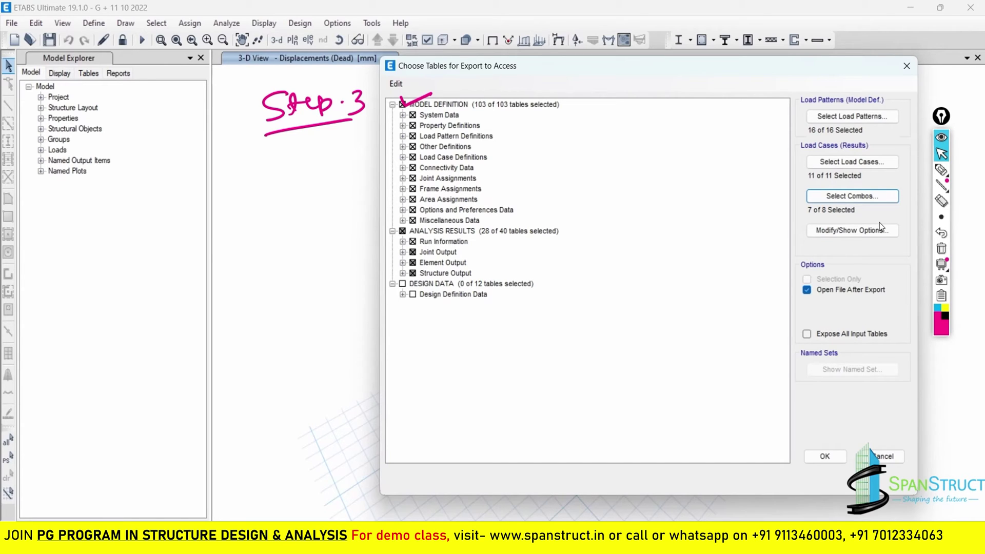
Tick and underline the Open File After Export option with the pen and return to the normal pointer
left_click(942, 170)
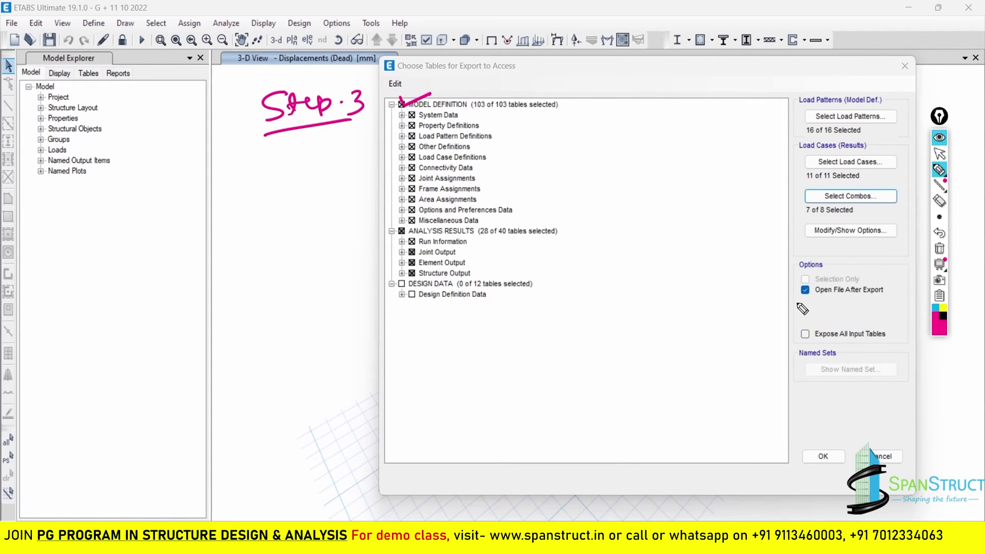
left_click_drag(794, 291, 892, 299)
left_click(940, 153)
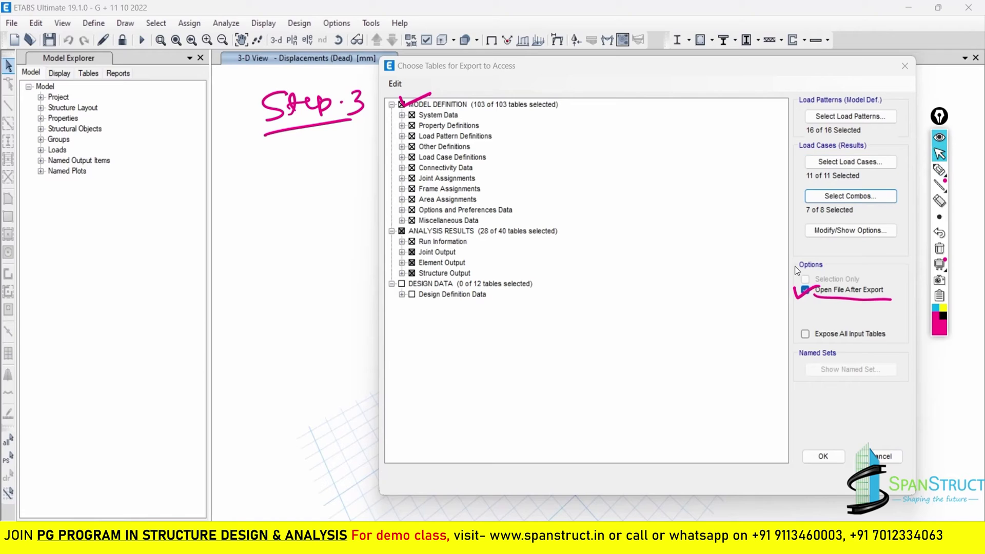
Export the chosen tables with units mm, N and C to an accdb file named G+6 in the RCDC folder of G+6 RESI
left_click(824, 456)
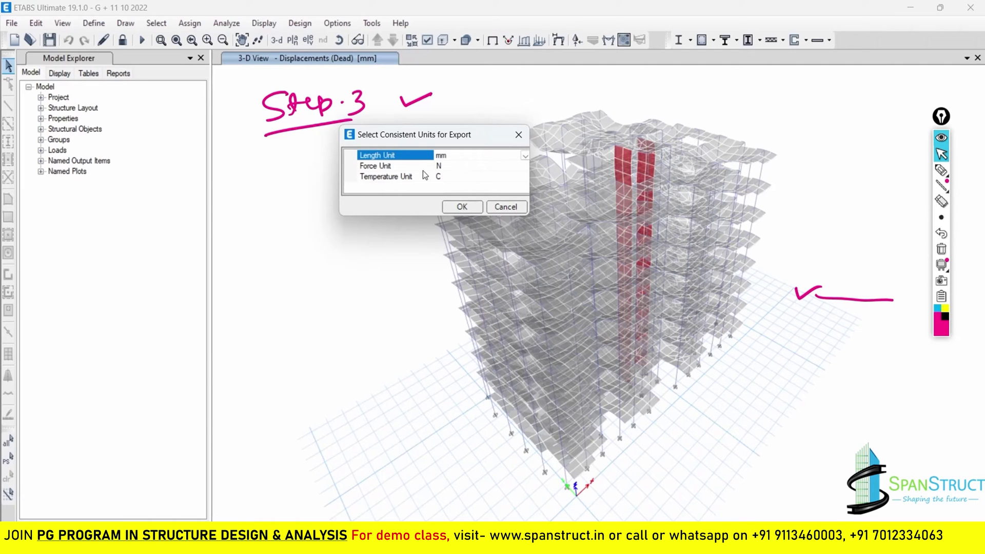
left_click(459, 207)
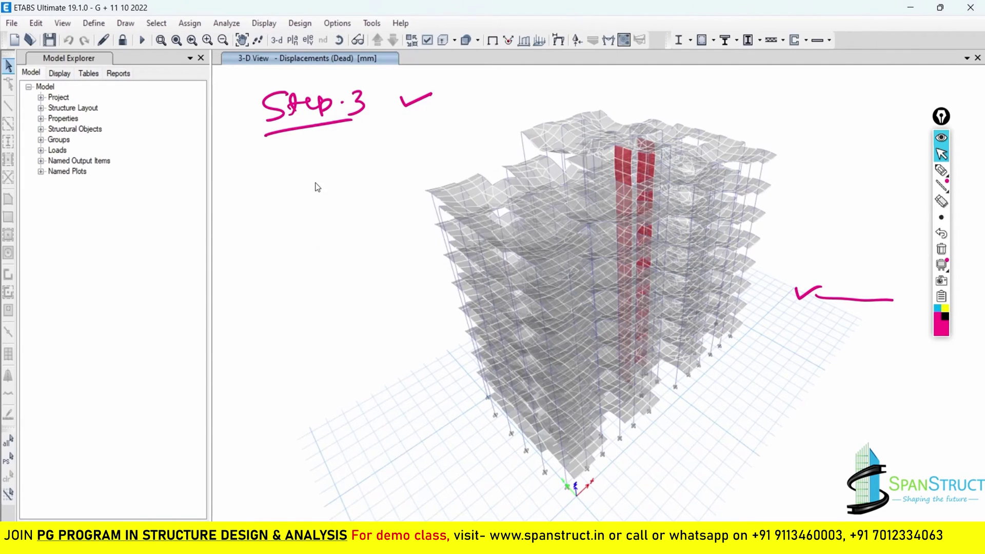
left_click(209, 60)
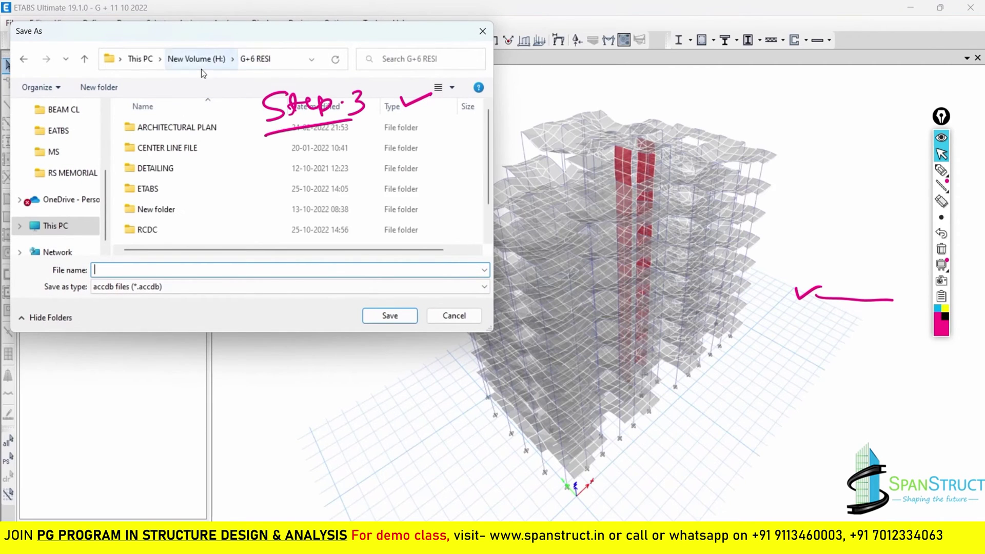
double_click(154, 229)
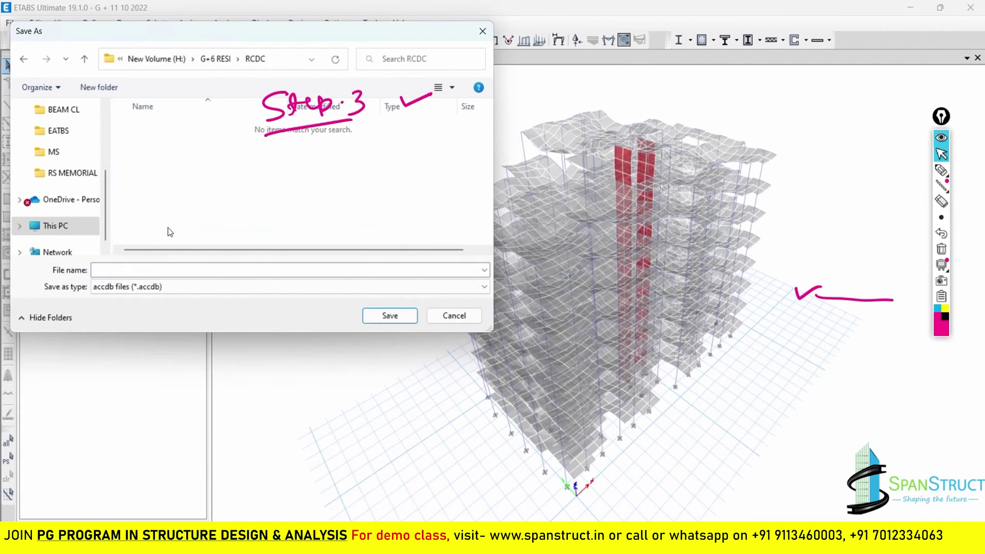
left_click(136, 273)
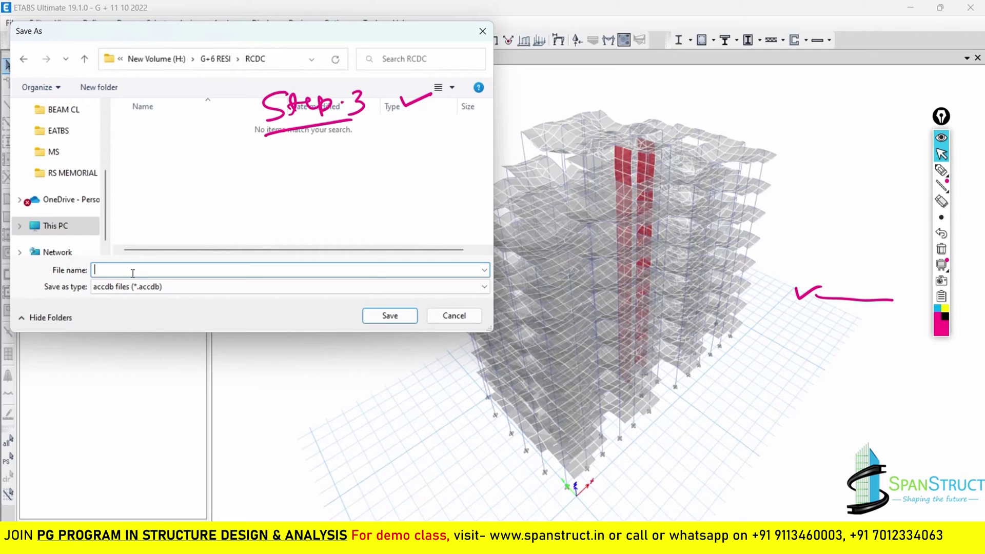
type("RC")
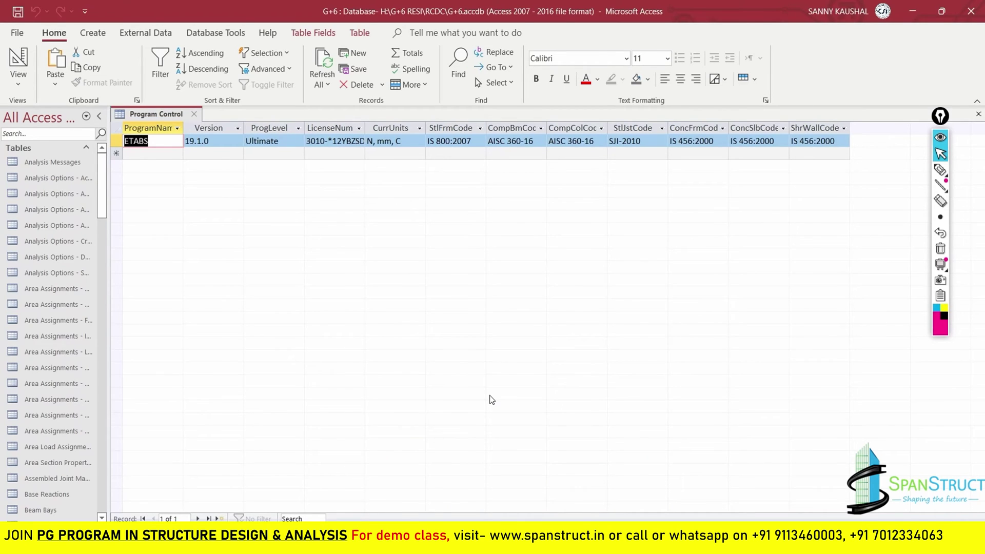
Switch back to ETABS and reopen the table selection for the Access export
key("alt+Tab")
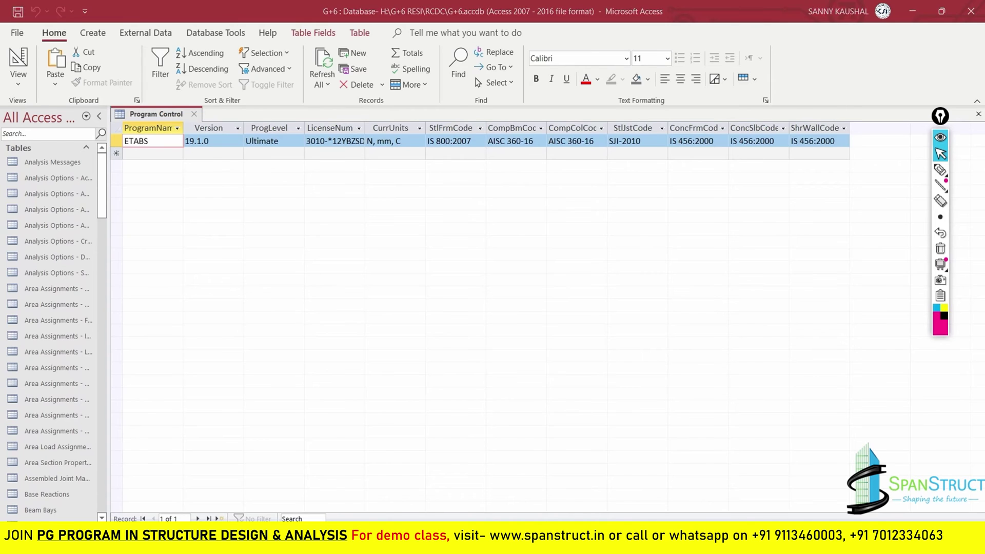
left_click(11, 23)
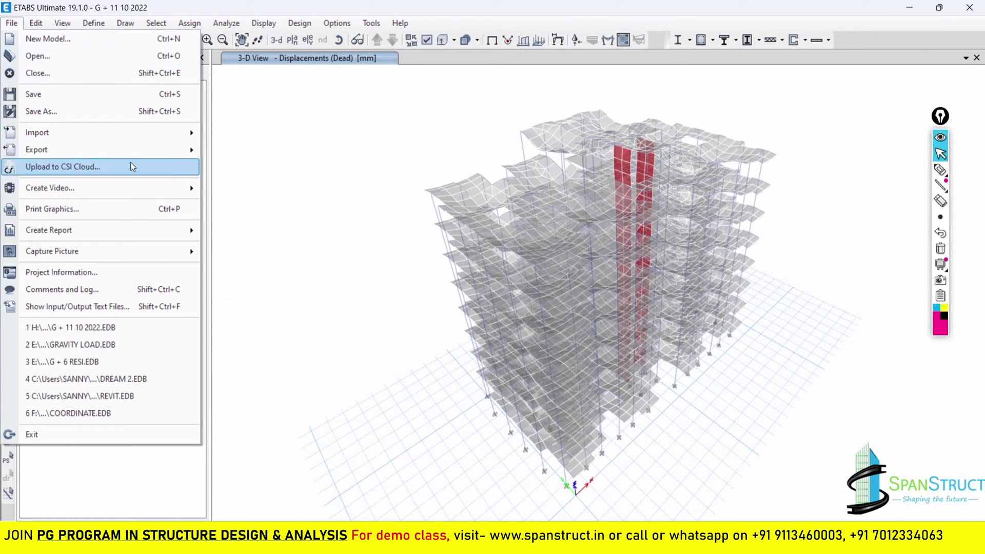
mouse_move(128, 149)
left_click(272, 187)
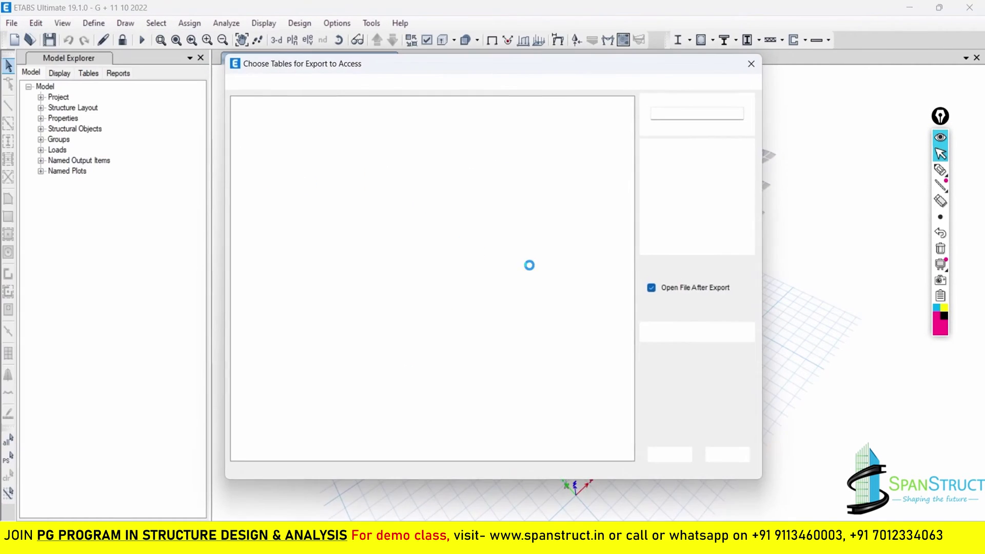
Tick Open File After Export with the pen in the reopened table selection and return to the exported database in Access
left_click(941, 170)
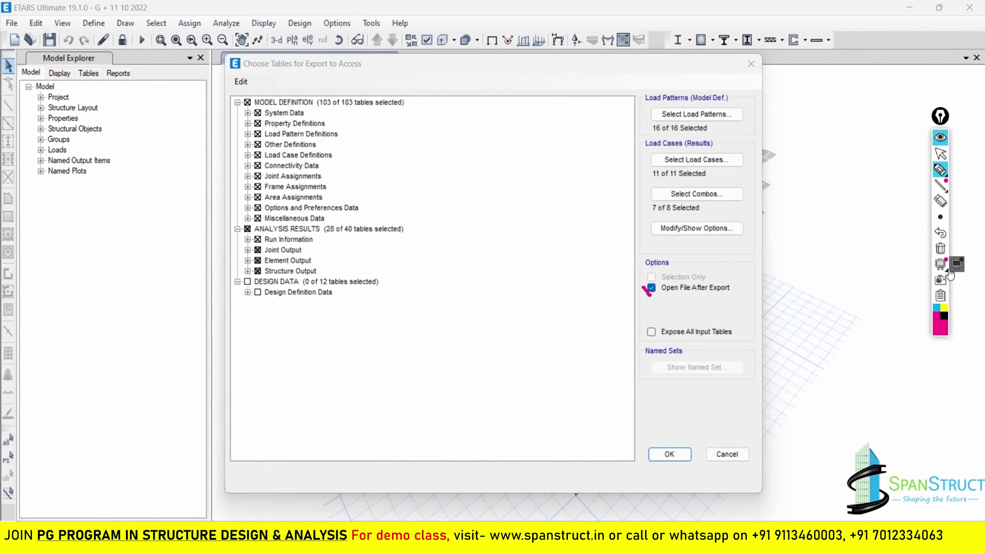
left_click_drag(644, 286, 680, 276)
left_click(940, 154)
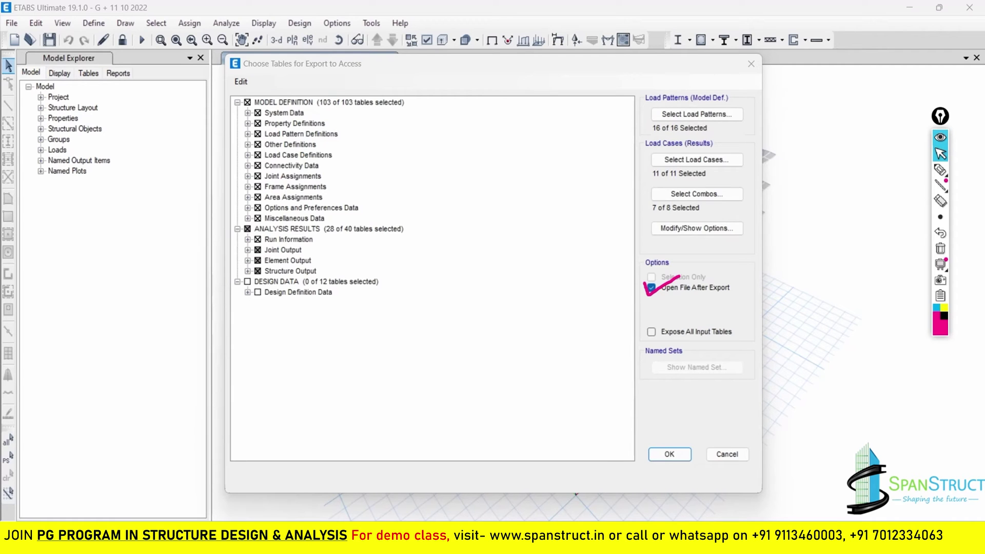
left_click(669, 454)
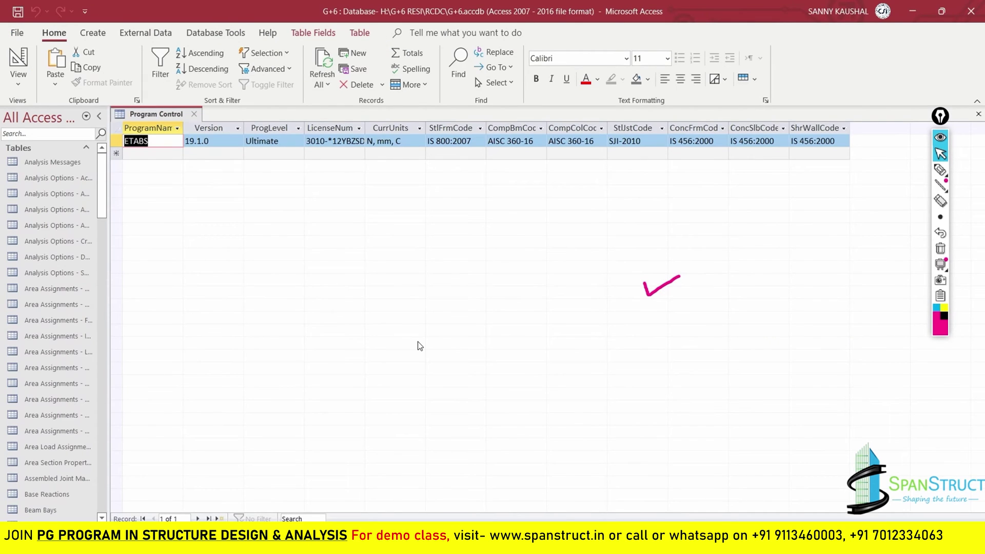
Examine the exported ETABS tables in Access, including analysis options, frame load assignments, frame section properties and area assignment insertion points
mouse_move(102, 185)
left_mouse_down()
mouse_move(108, 433)
mouse_move(86, 335)
mouse_move(90, 186)
left_mouse_up()
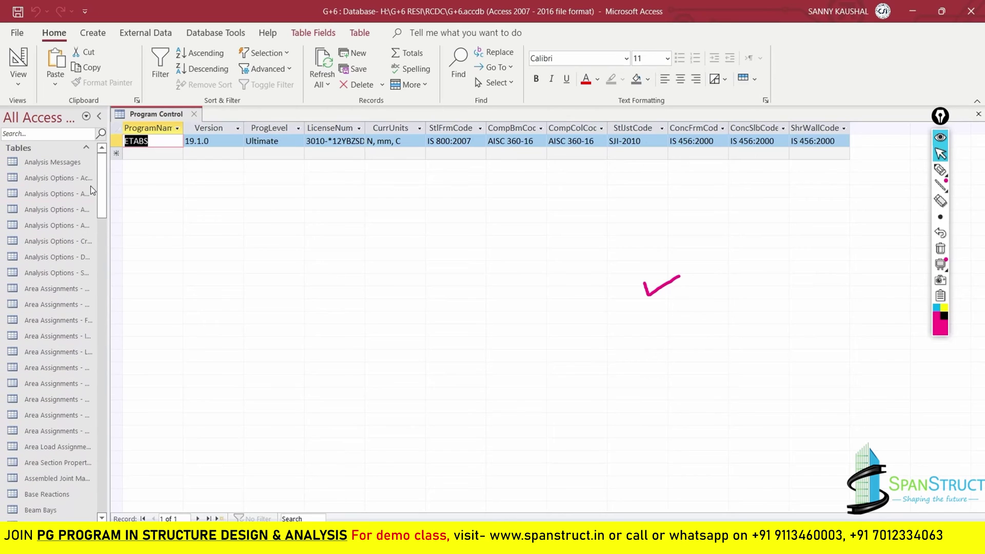
double_click(27, 188)
scroll(72, 322, "down", 3)
scroll(71, 320, "down", 15)
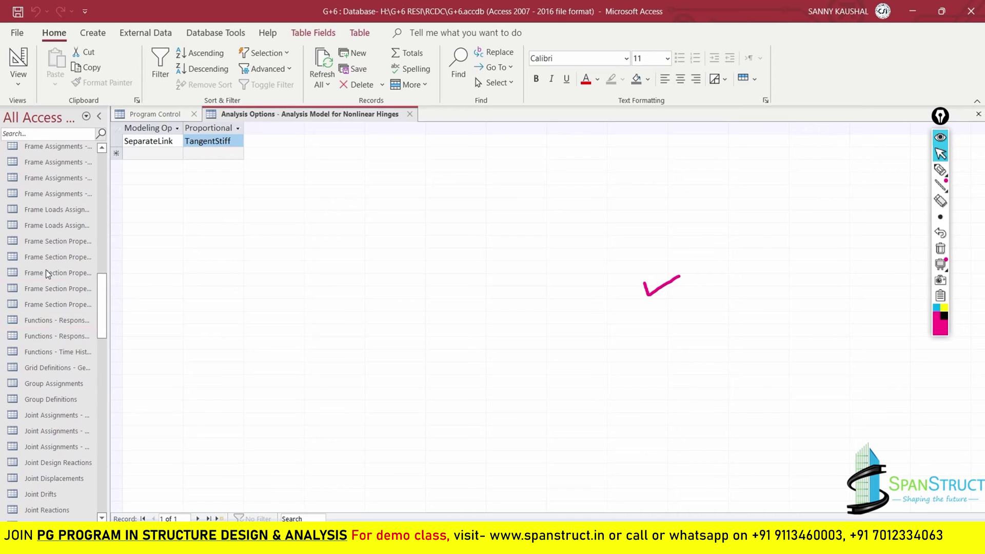
double_click(45, 273)
double_click(60, 211)
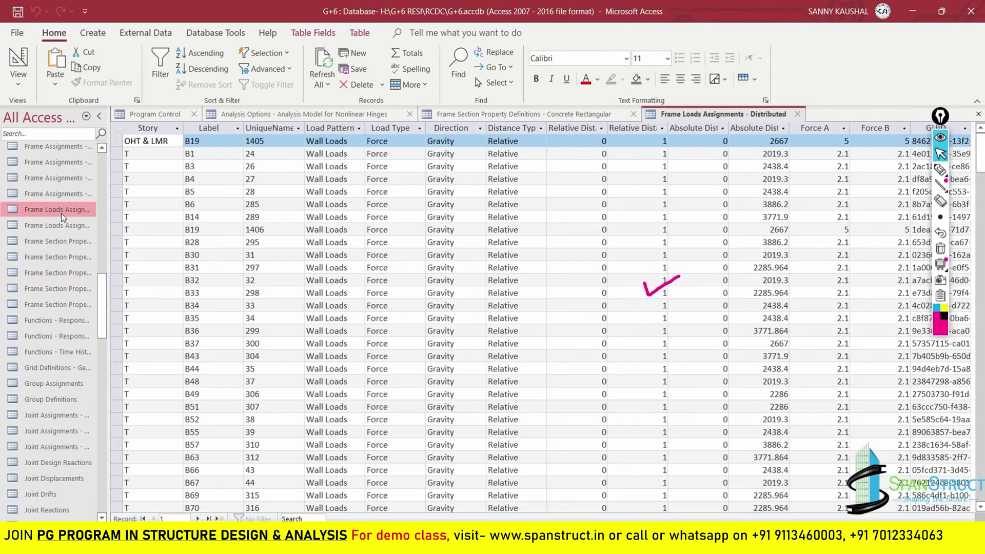
scroll(57, 287, "down", 5)
left_click(52, 346)
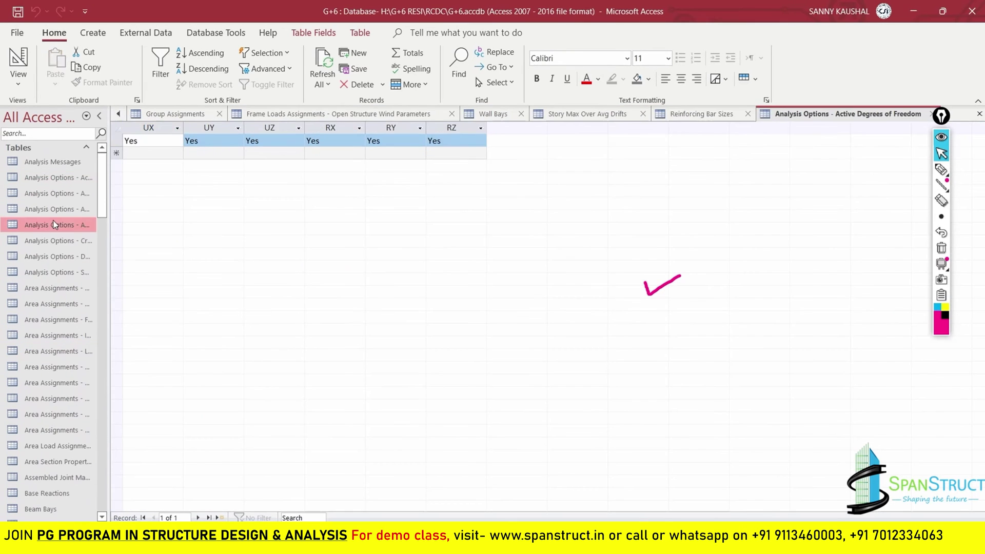
double_click(54, 225)
scroll(56, 306, "down", 2)
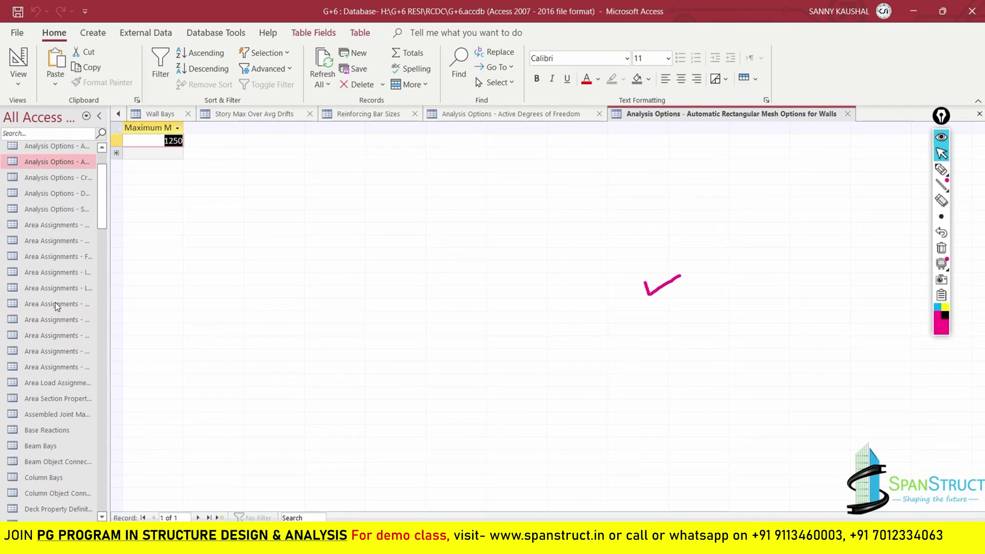
double_click(55, 275)
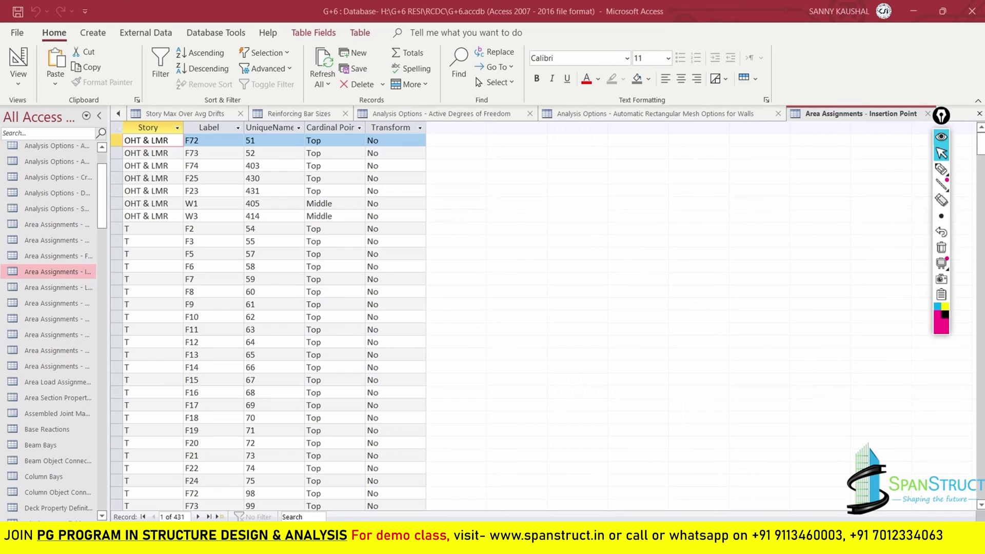
Search Windows for the Access app and close the search without launching it
key("super+s")
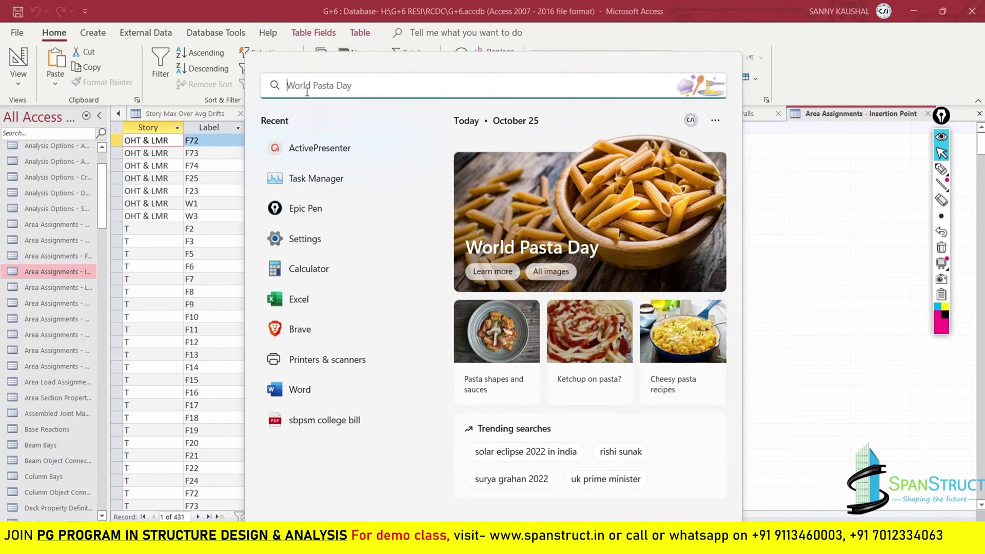
type("acess")
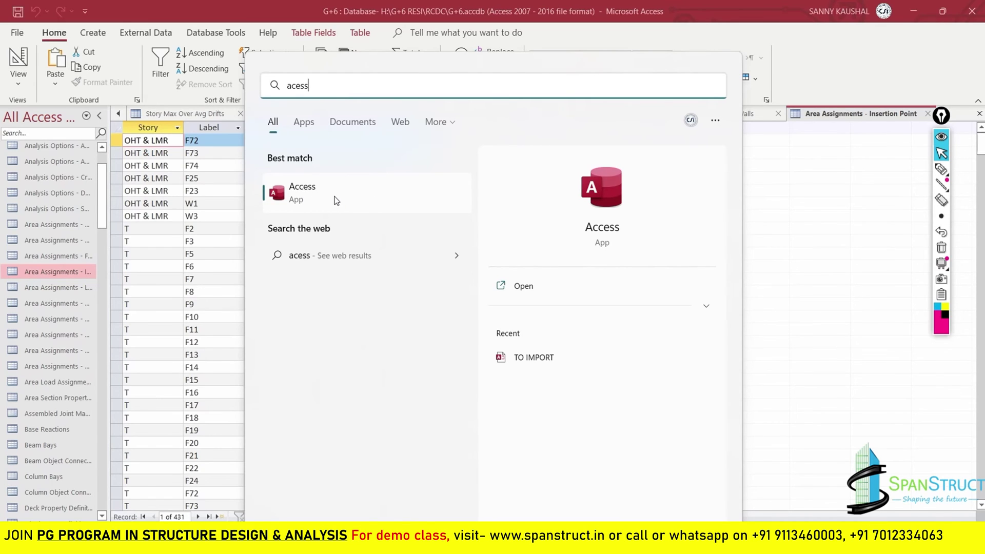
key("Escape")
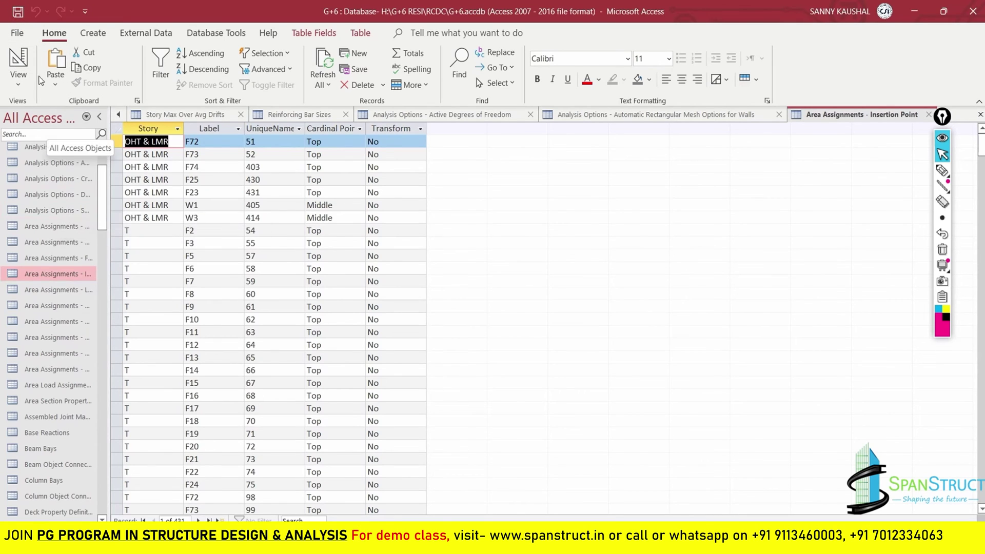
Choose the Access 2002-2003 Database format for saving a copy of the database and underline its name with the pen
left_click(17, 33)
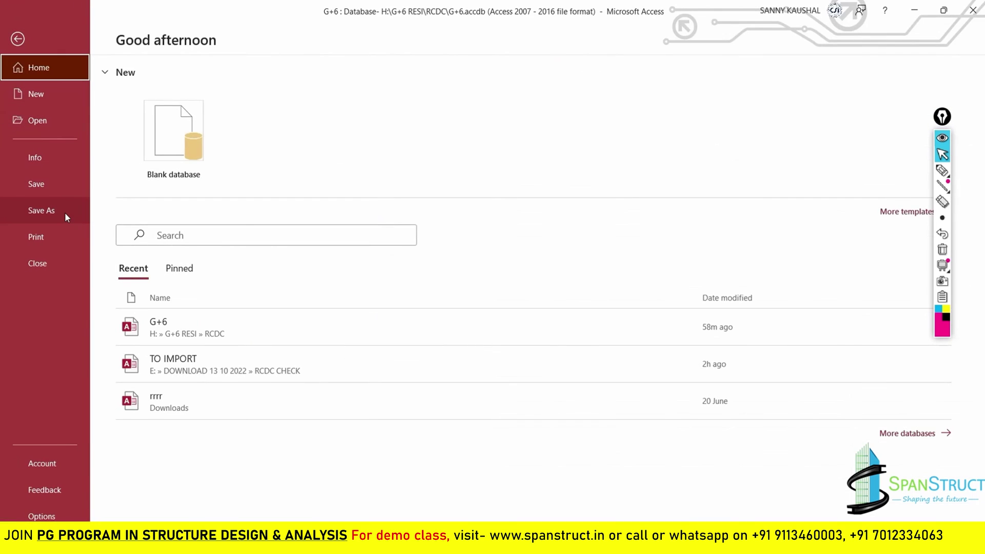
left_click(51, 211)
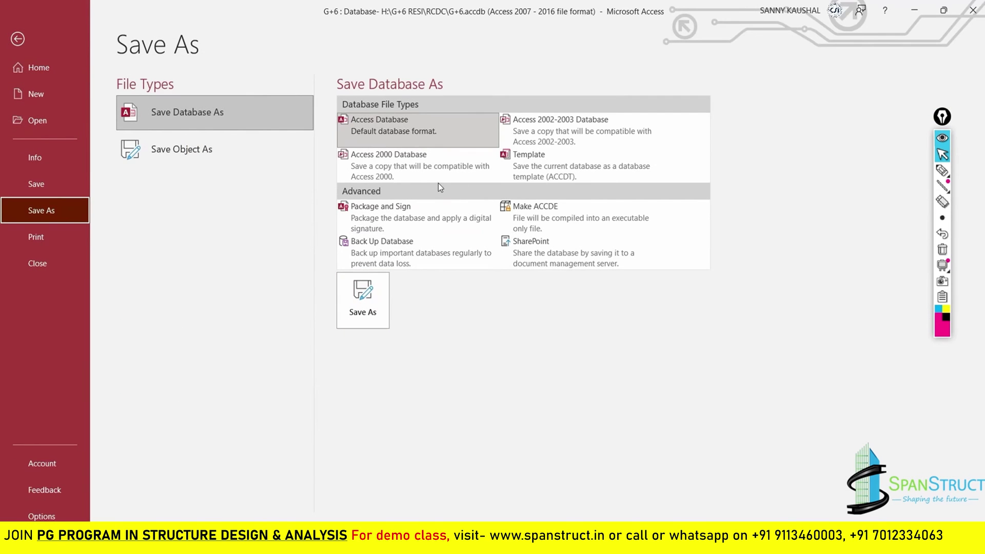
left_click(553, 138)
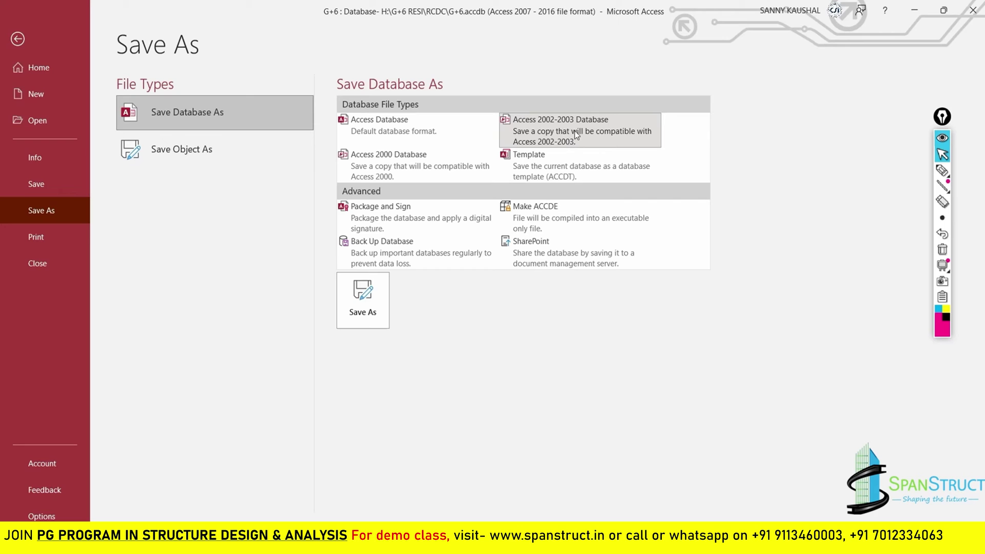
left_click(942, 170)
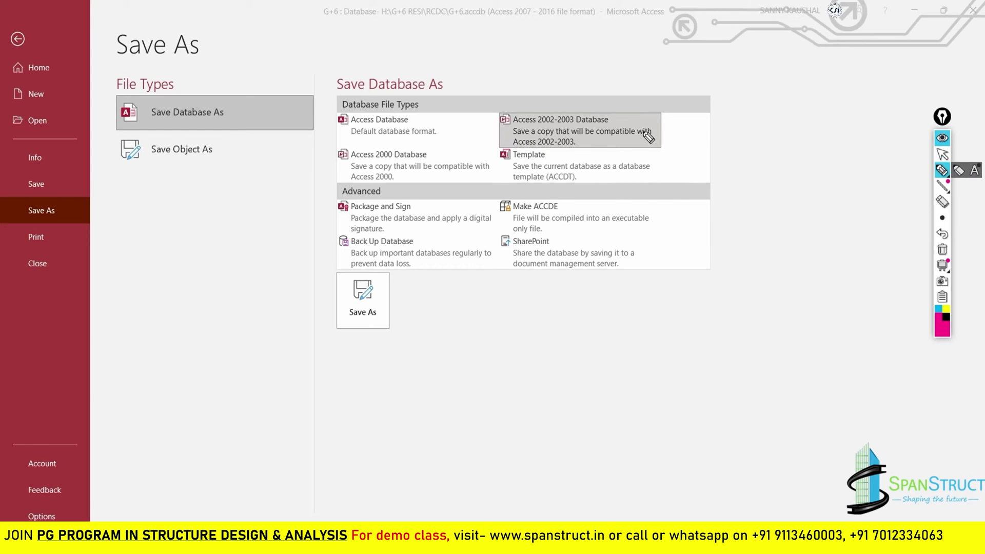
left_click_drag(536, 123, 573, 123)
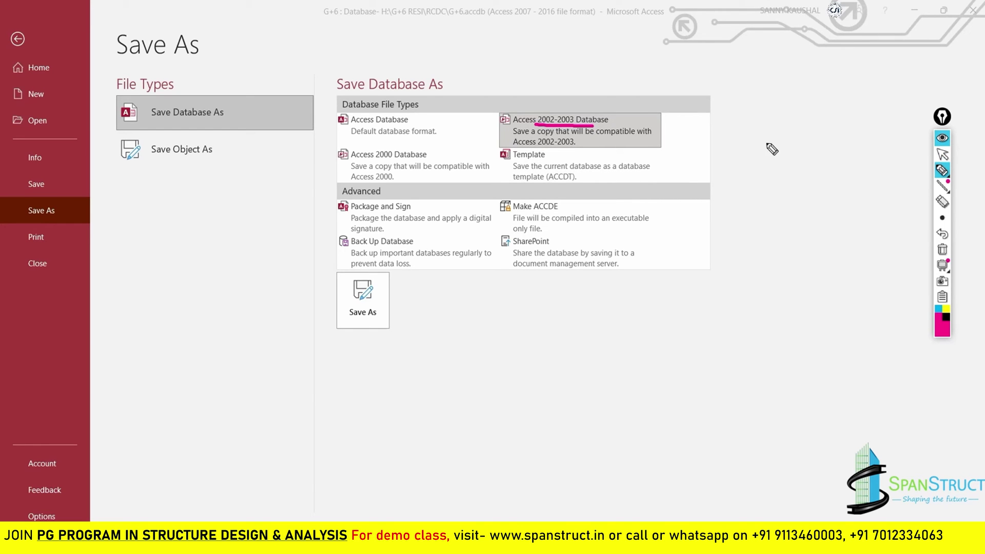
Bring up the save dialog for the Access 2002-2003 copy, cancel it and close the Access database
left_click(945, 160)
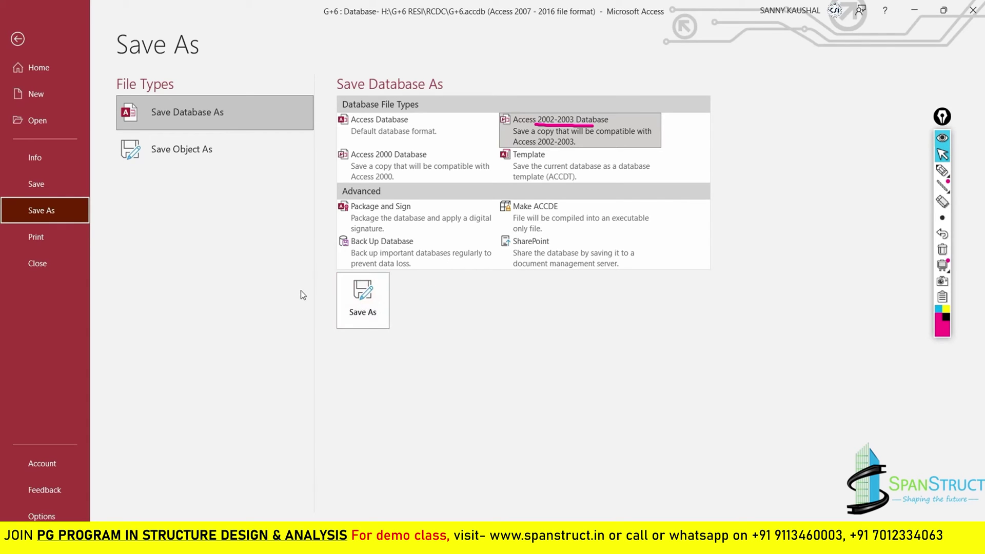
left_click(364, 313)
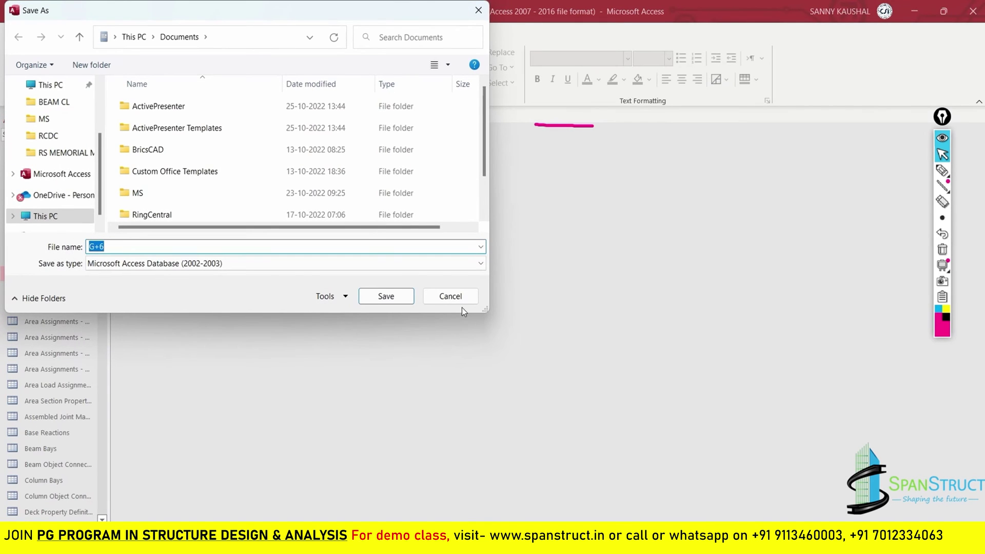
left_click(450, 296)
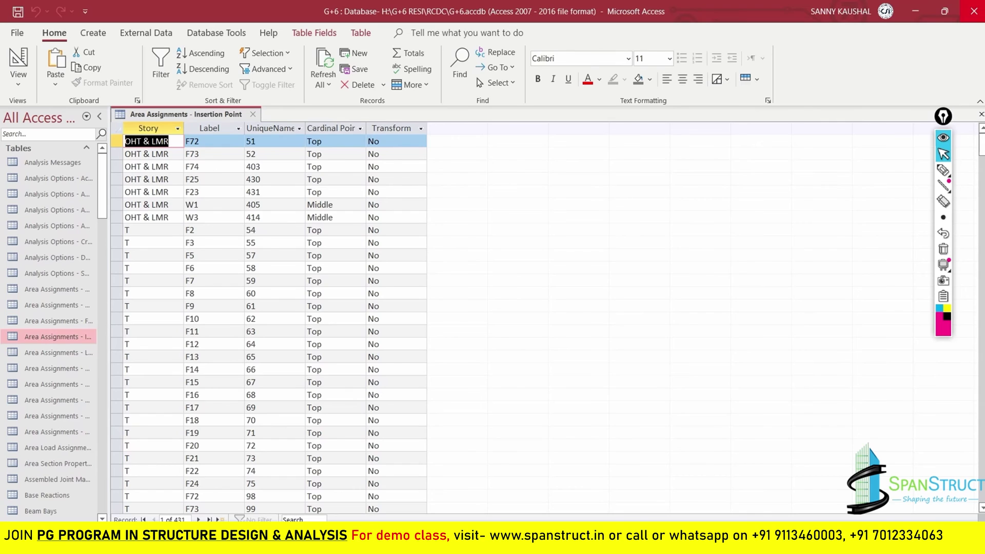
left_click(975, 8)
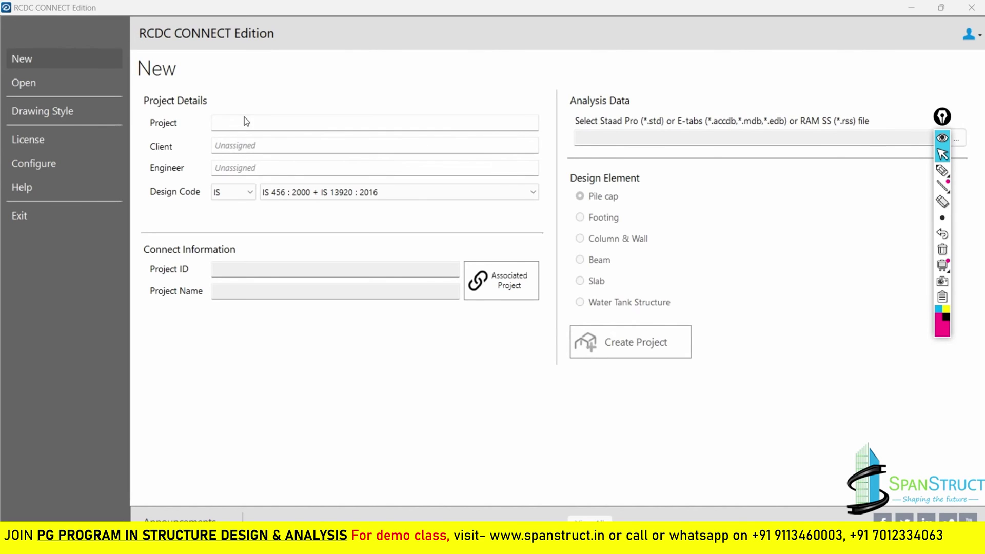
Switch to RCDC CONNECT Edition and name the new project G + 6
left_click(235, 145)
left_click(229, 167)
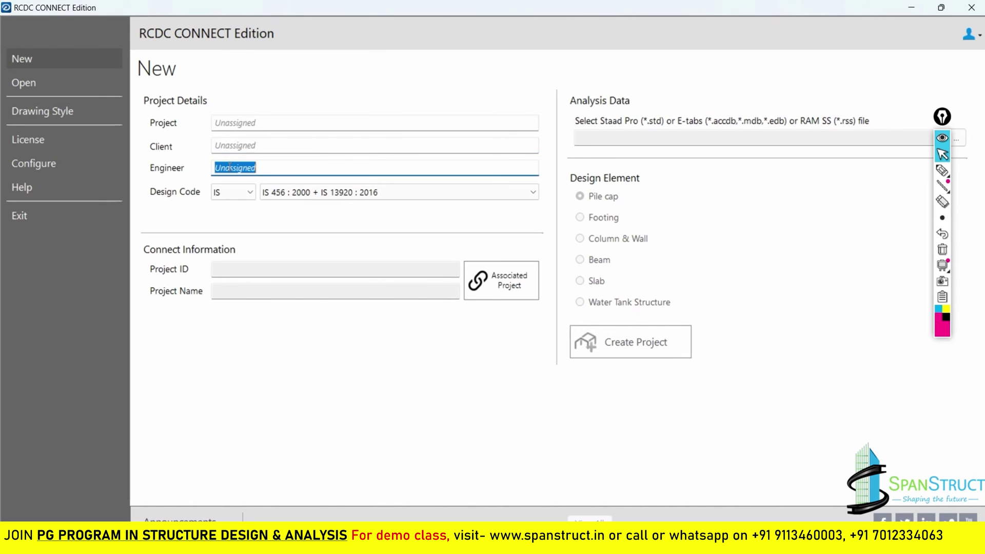
left_click(38, 53)
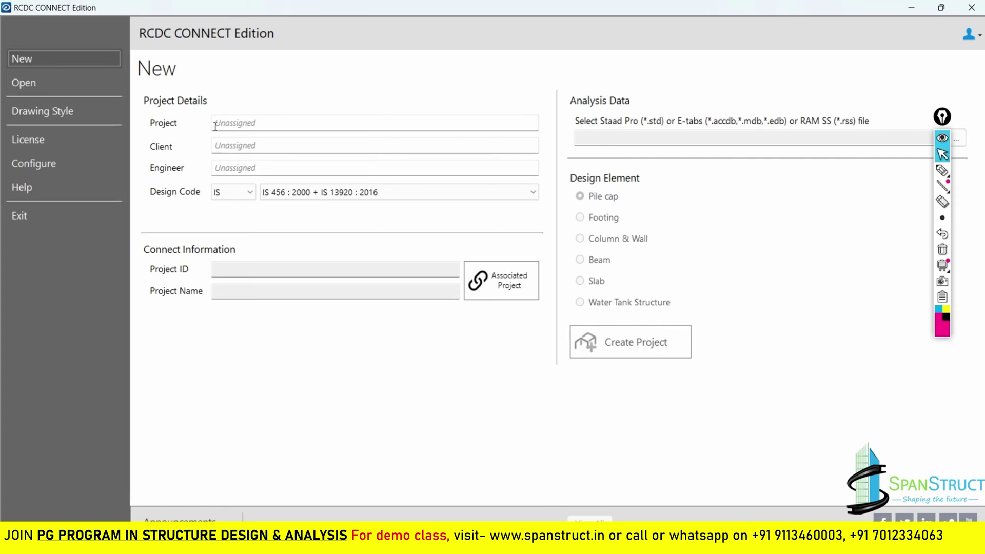
left_click(283, 124)
type("G")
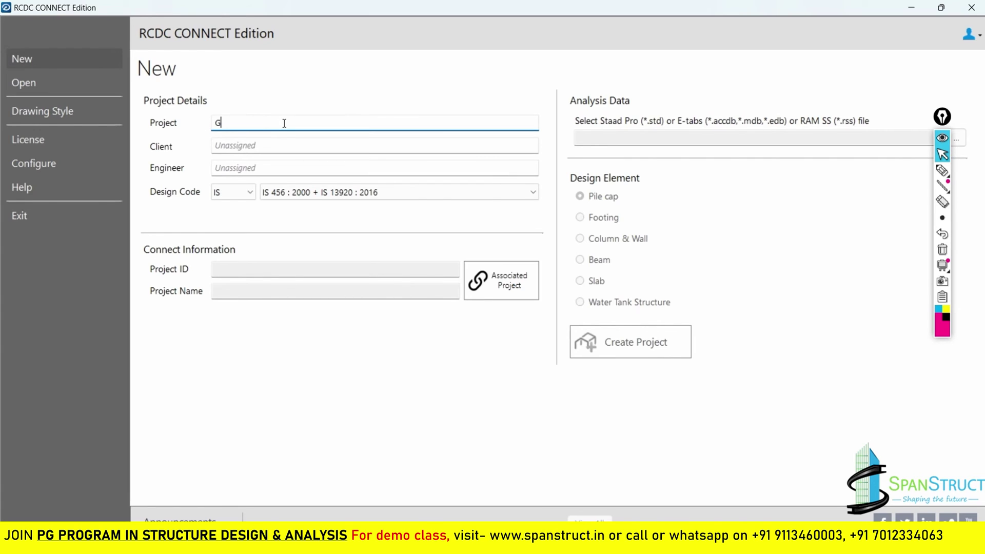
type(" + 6")
key("Tab")
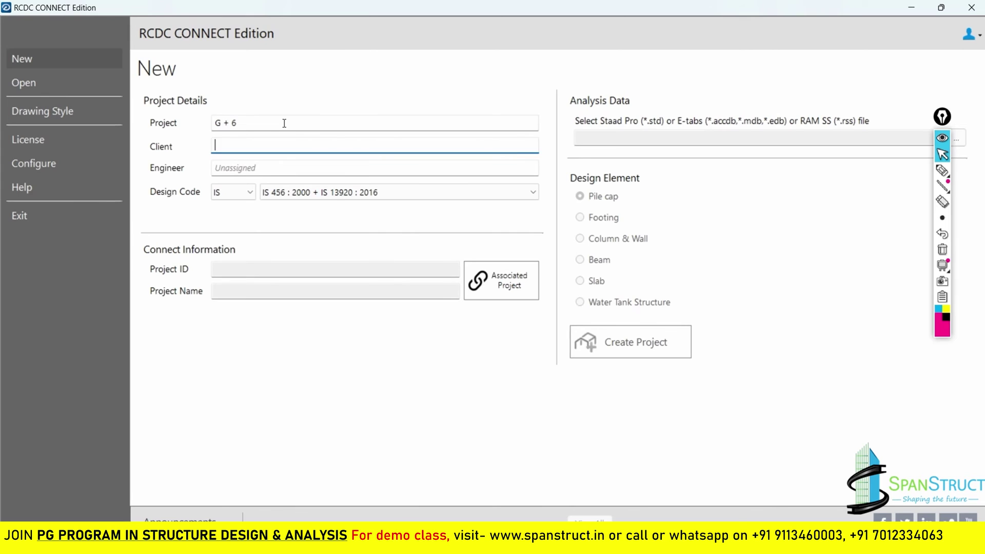
Enter GOEL BUILDER as the client and SPANSTRUCT CONSULTANCY as the engineer in the project details
type("GOEL BUILDER")
key("Tab")
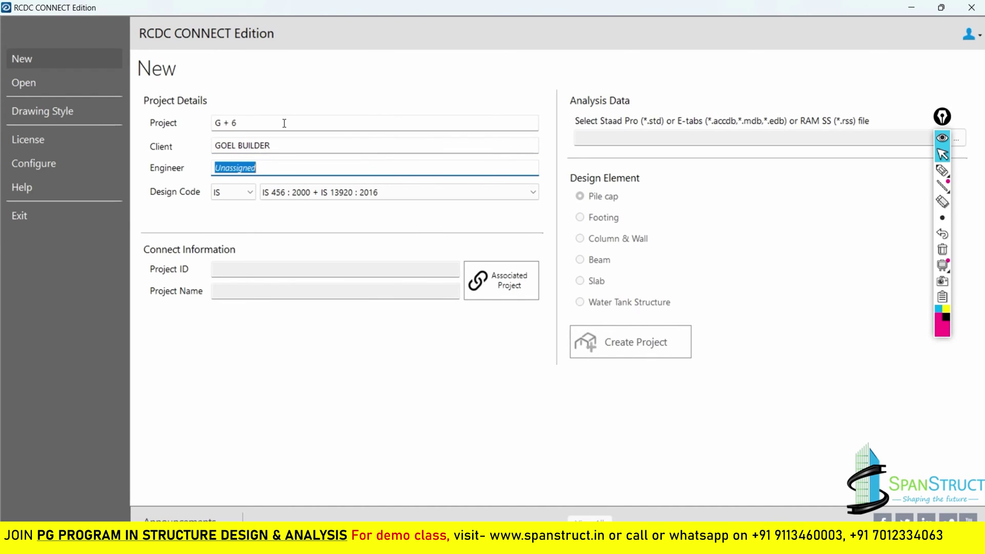
type("SPANST")
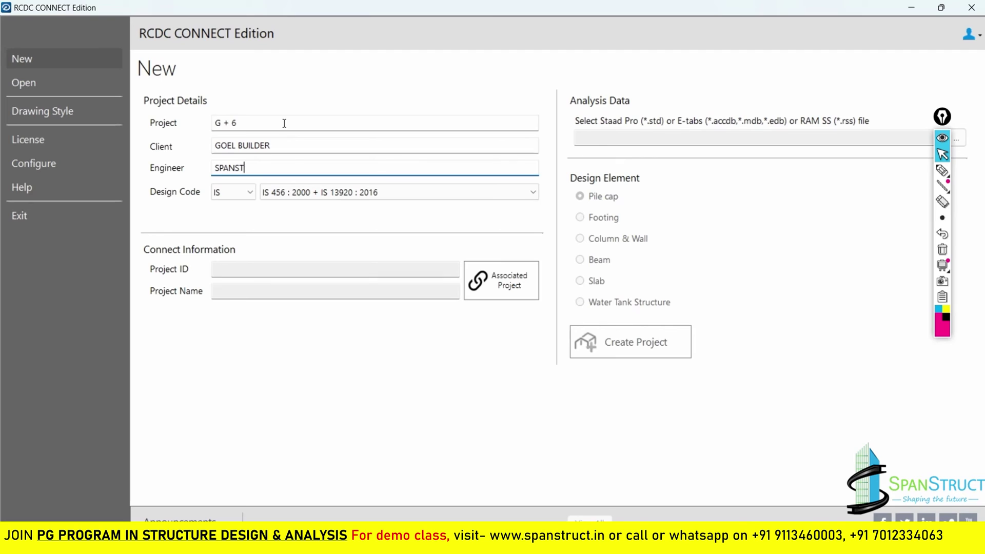
type("RUCT CONSULTANCY")
key("Tab")
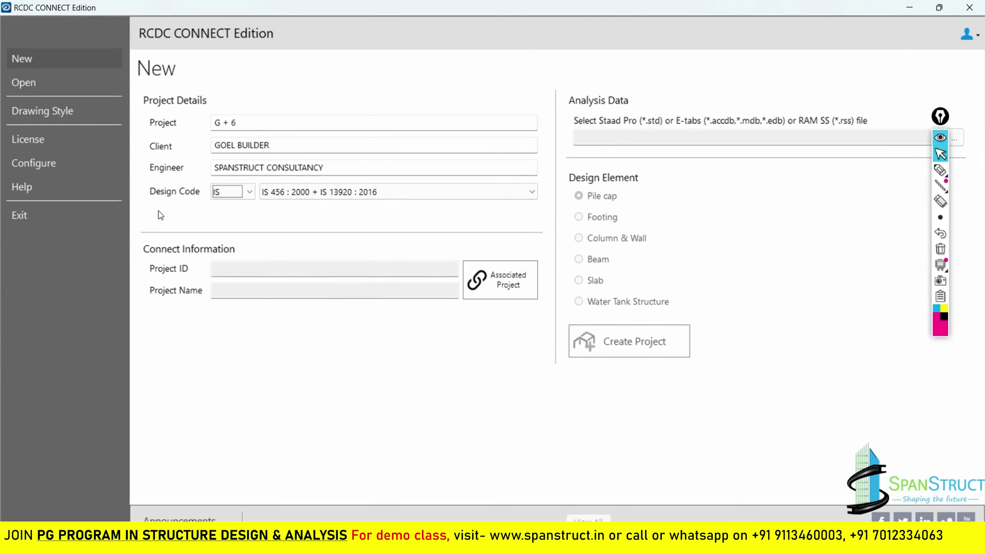
Review the available design code families and keep IS for the project
left_click(224, 193)
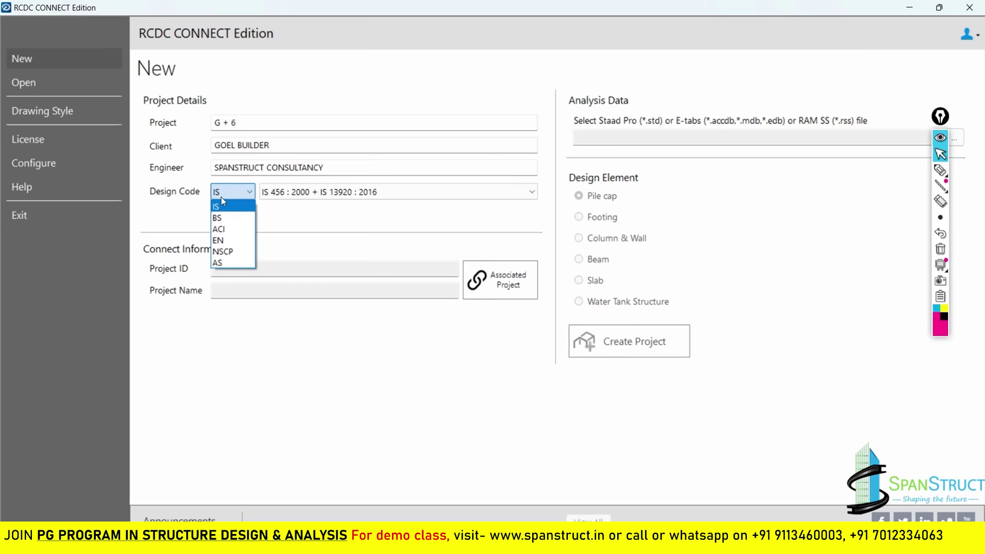
left_click(221, 197)
left_click(221, 194)
left_click(174, 224)
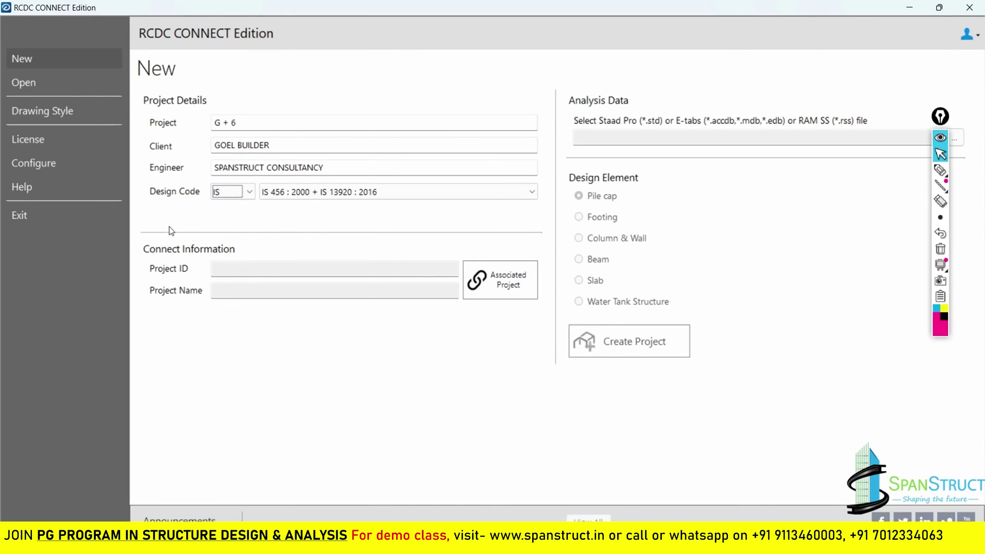
key("Tab")
left_click(226, 193)
left_click(187, 196)
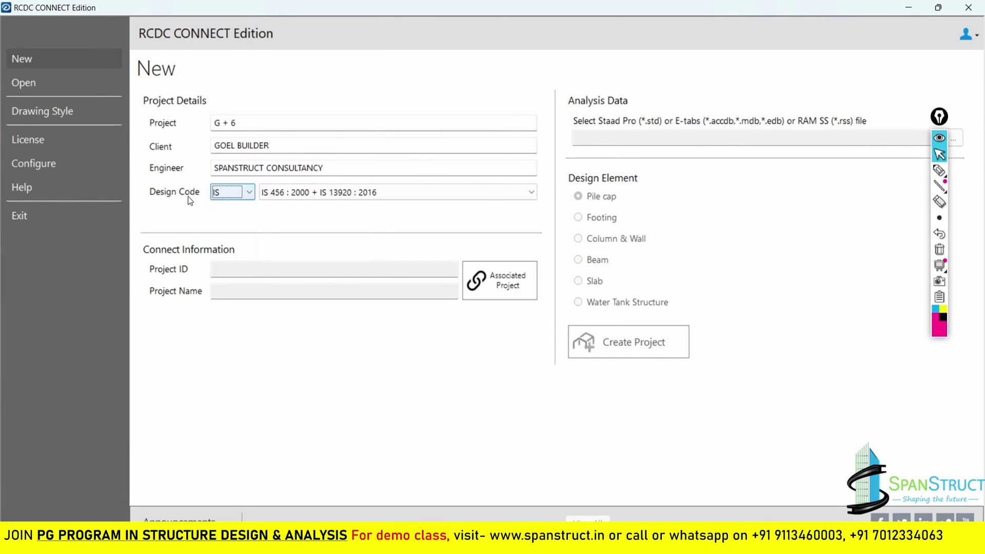
Select IS 456 : 2000 + IS 13920 : 2016 as the project's design code
left_click(288, 194)
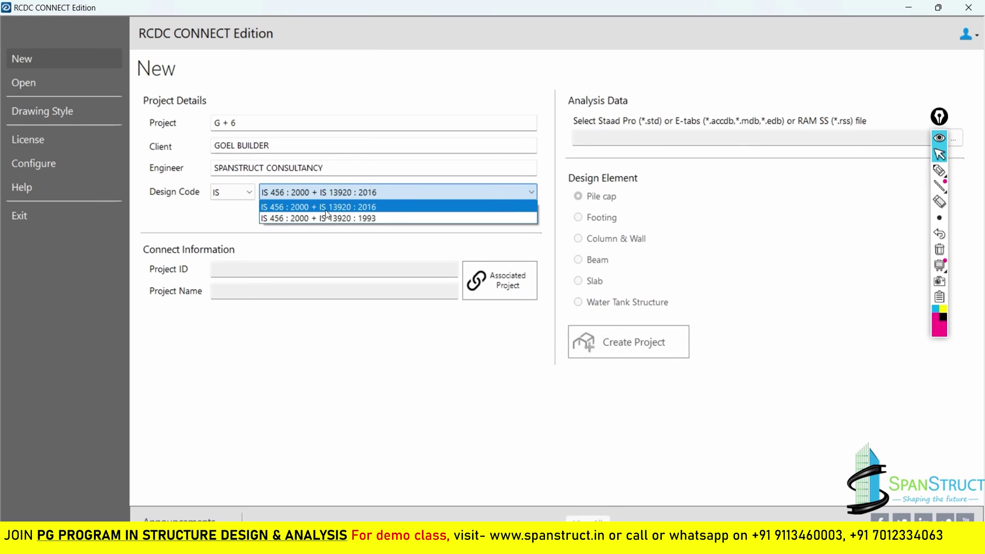
left_click(388, 207)
left_click(365, 195)
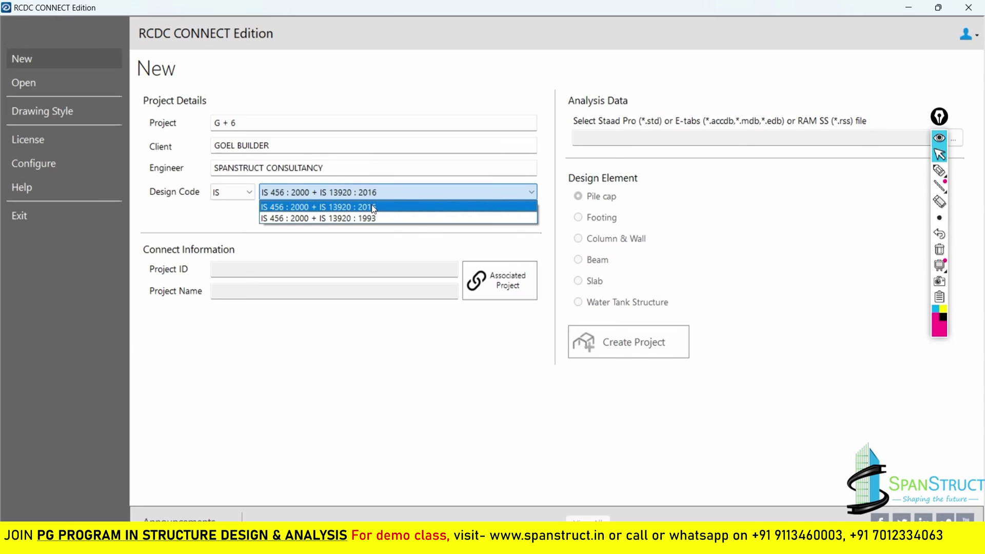
left_click(372, 208)
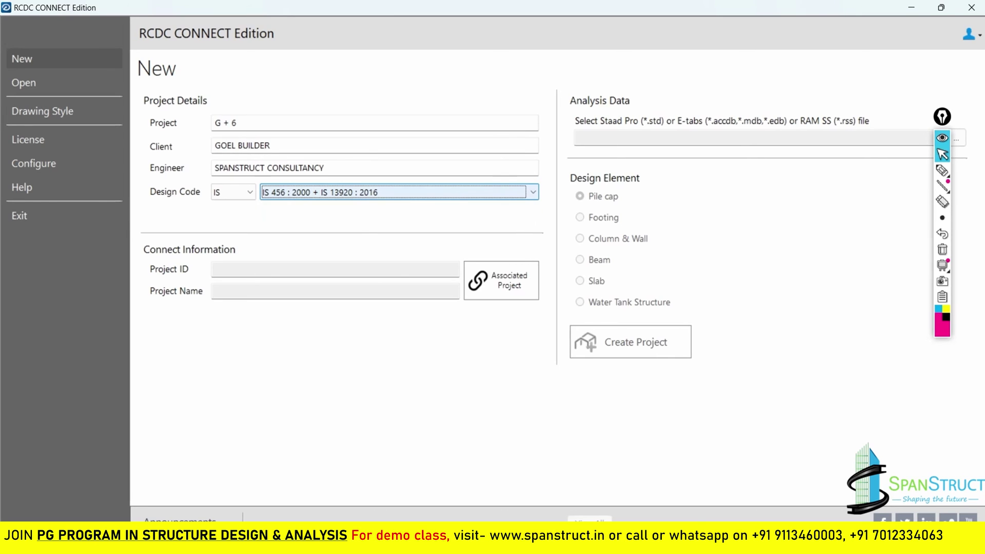
left_click(444, 192)
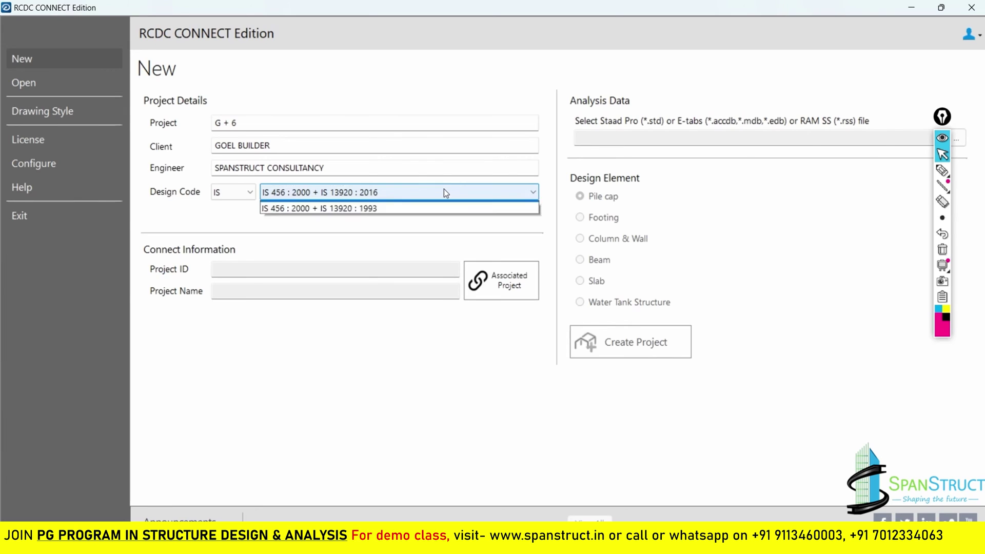
left_click(445, 192)
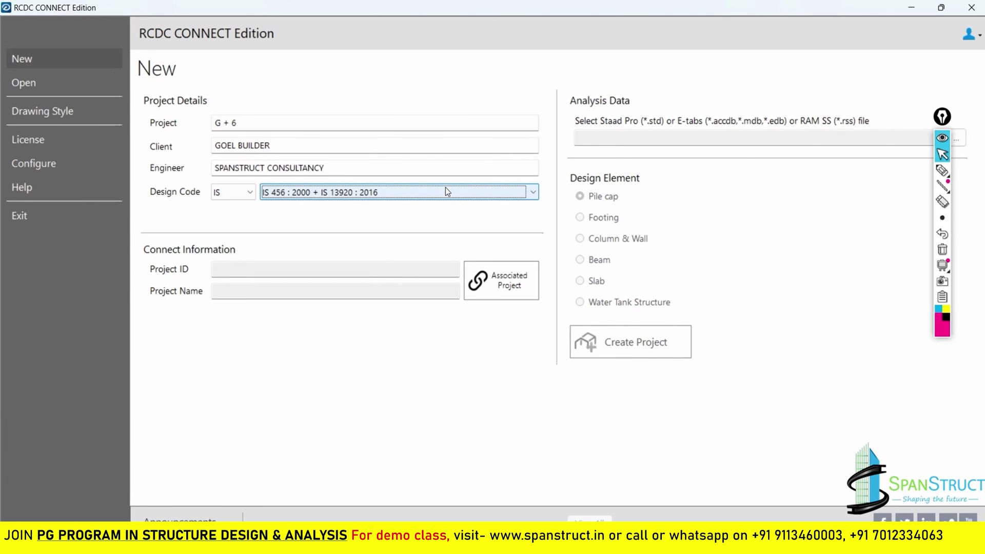
Load the Access database G+6 from the RCDC folder inside G+6 RESI on drive H as the analysis data
left_click(617, 135)
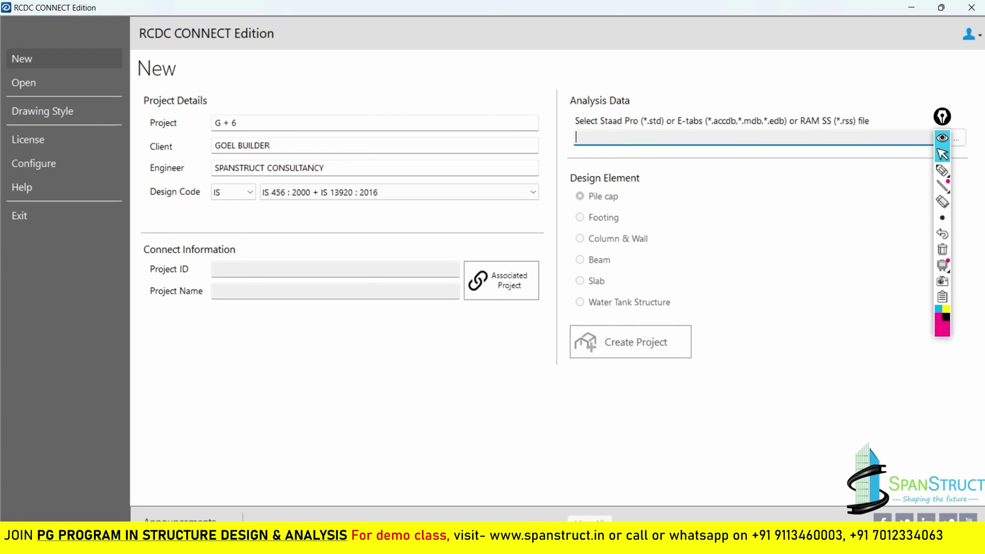
left_click_drag(945, 123, 953, 205)
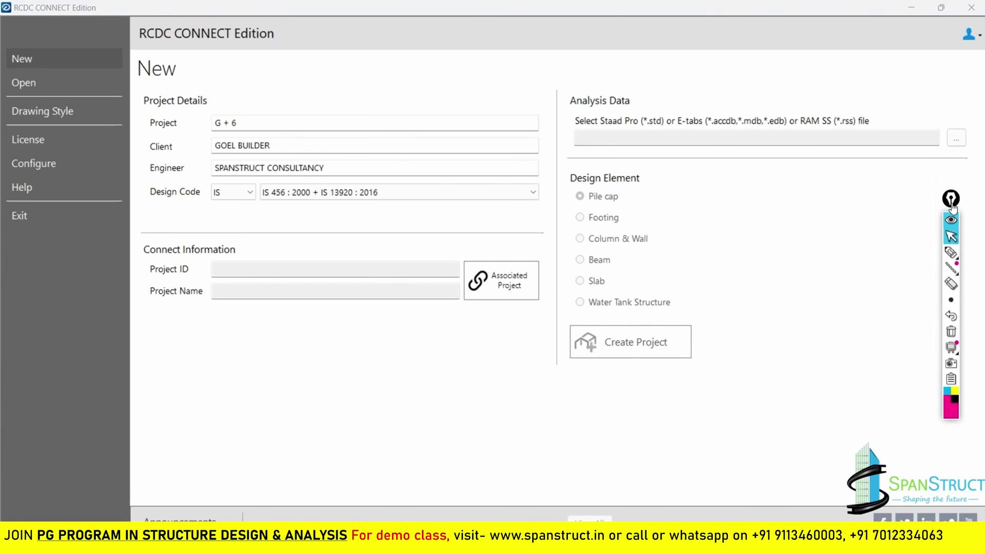
left_click(956, 138)
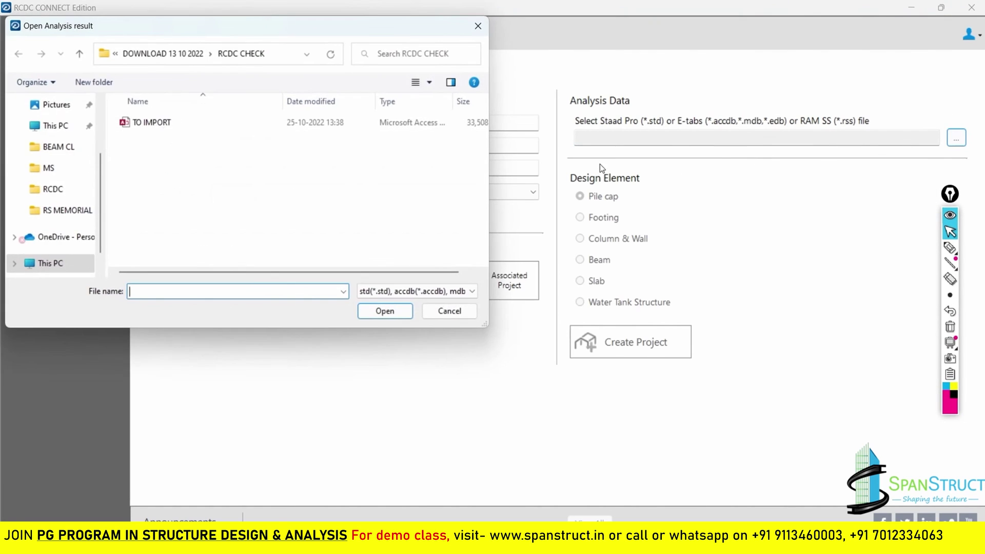
scroll(70, 230, "down", 1)
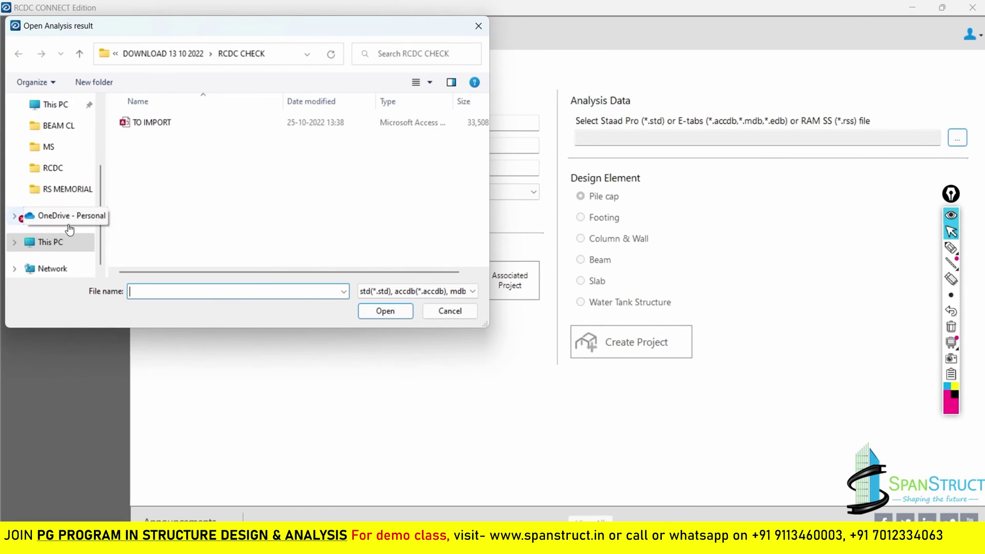
scroll(66, 226, "down", 1)
left_click(58, 222)
scroll(220, 210, "down", 1)
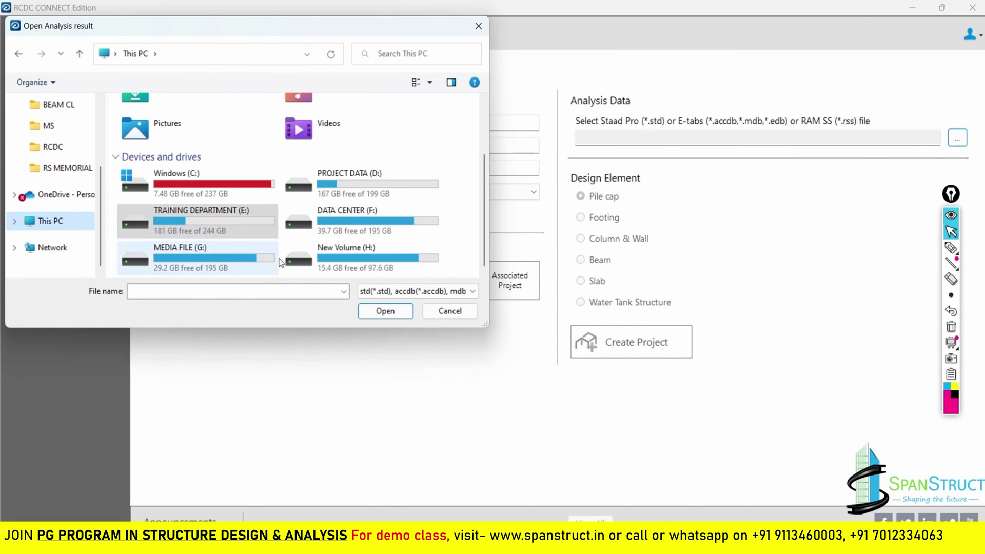
double_click(311, 262)
scroll(174, 185, "down", 4)
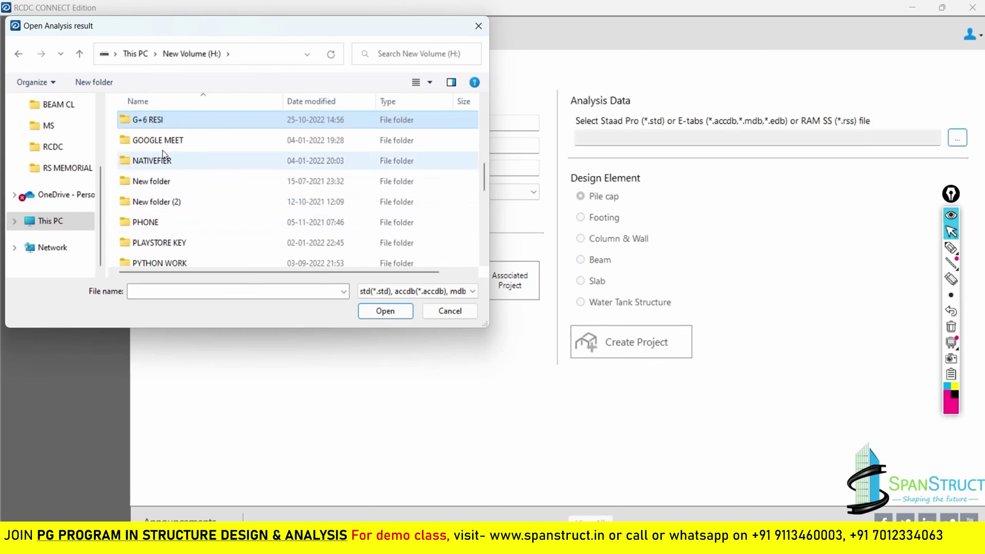
double_click(148, 121)
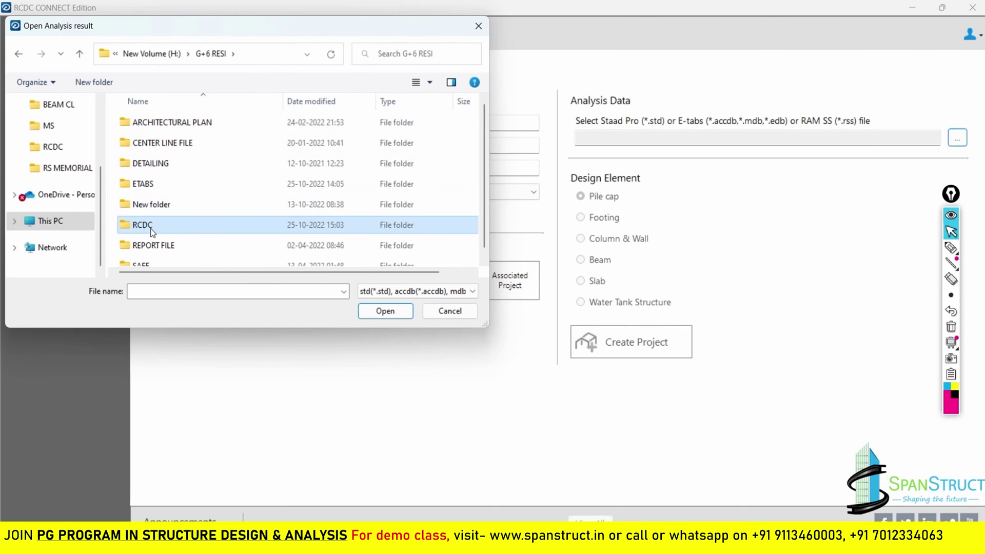
double_click(152, 232)
left_click(144, 124)
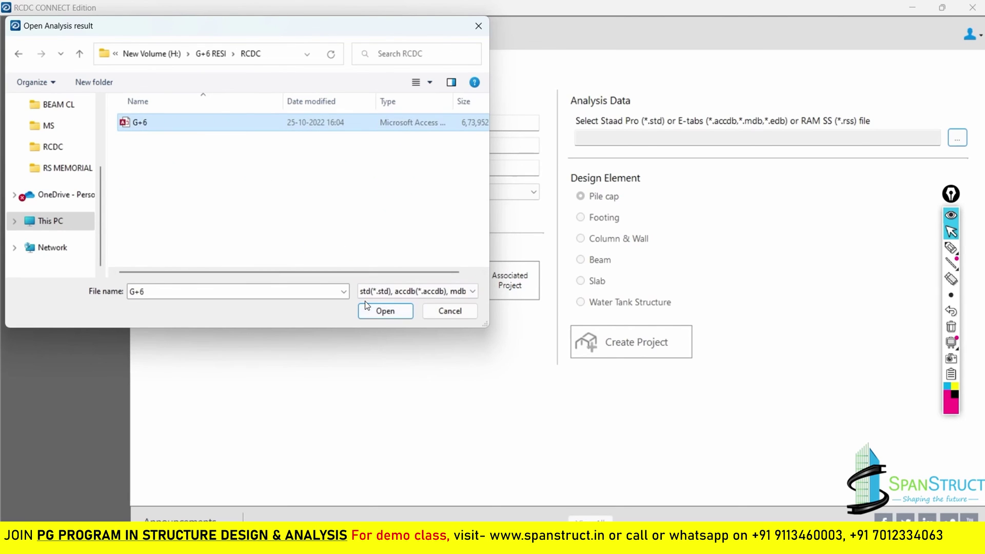
left_click(380, 311)
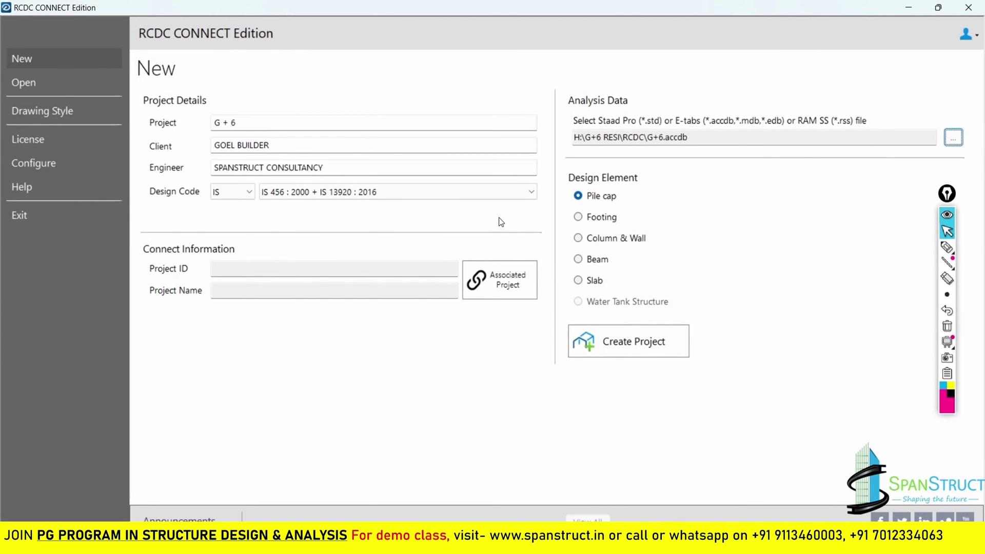
Go through the Pile cap, Footing, Column & Wall, Beam and Slab design element options
left_click(603, 217)
left_click(612, 239)
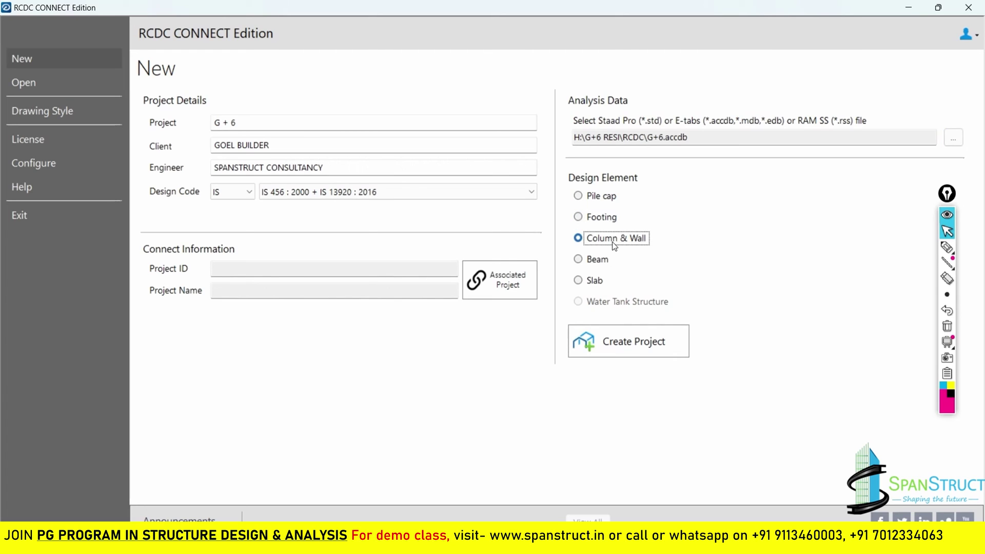
left_click(598, 259)
left_click(595, 280)
left_click(591, 260)
left_click(595, 239)
left_click(598, 217)
left_click(597, 202)
left_click(596, 220)
Compare the level lists offered for Beam and Slab design with the options for the other design elements
left_click(579, 260)
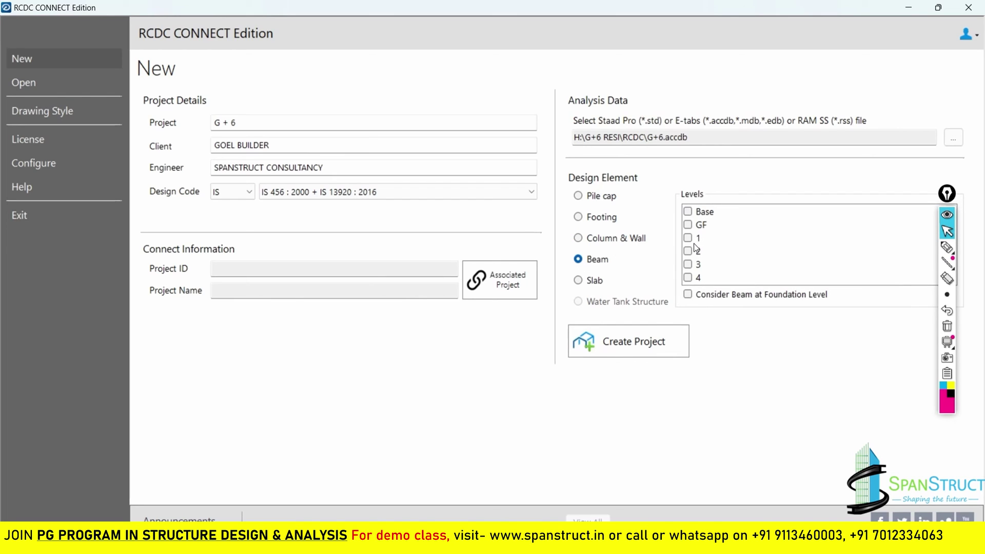
left_click(592, 282)
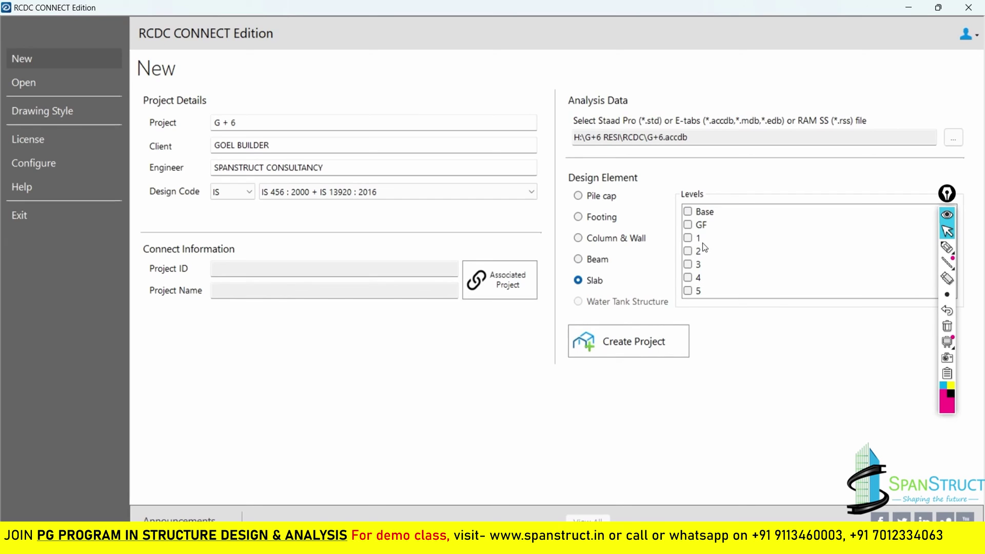
left_click(578, 195)
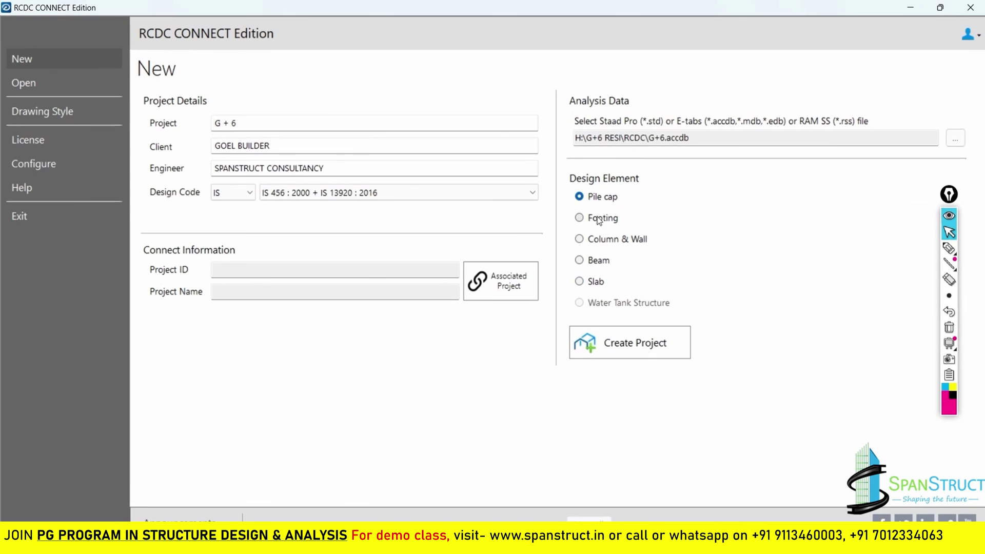
left_click(590, 217)
left_click(585, 238)
left_click(579, 261)
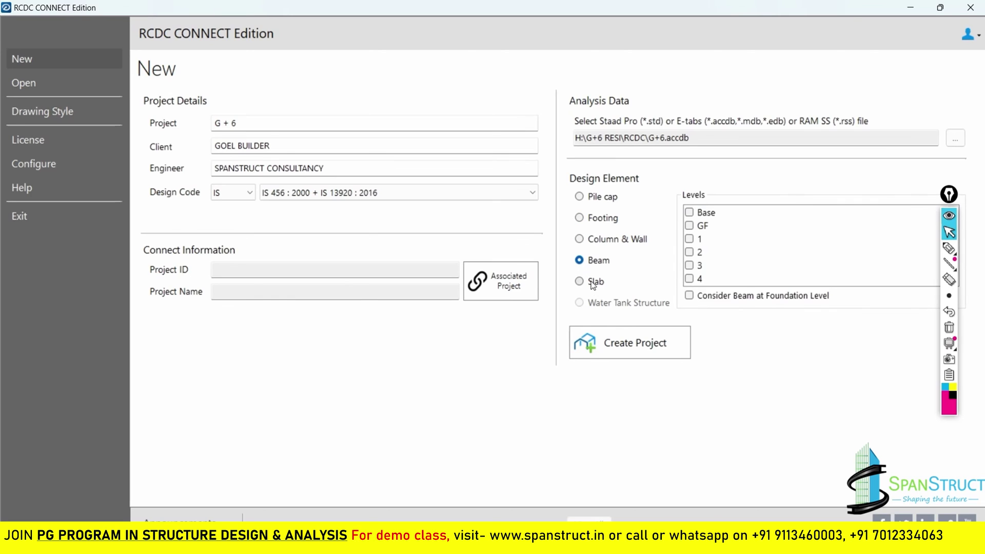
left_click(592, 281)
left_click(591, 261)
left_click(595, 283)
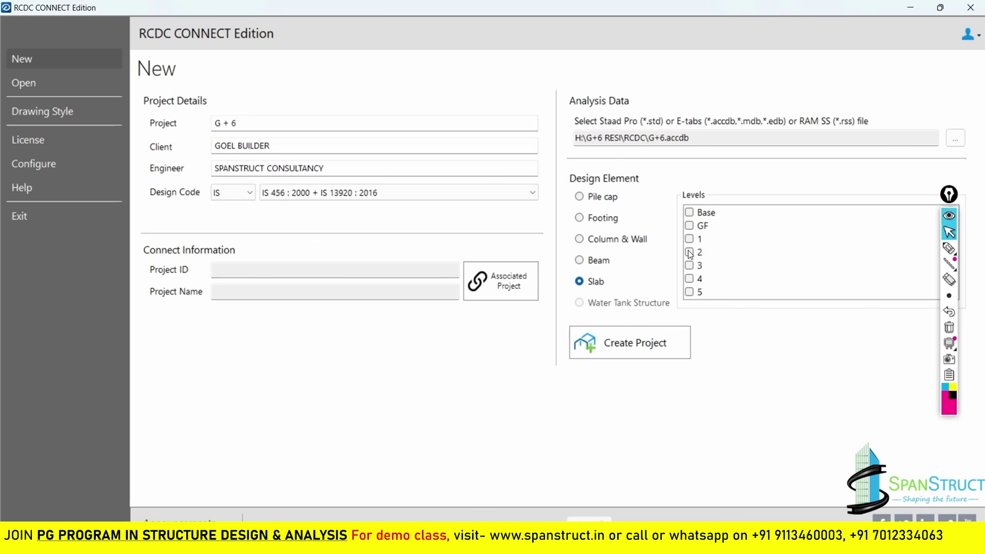
Create the project with Beam as the design element and level 1 selected
left_click(609, 239)
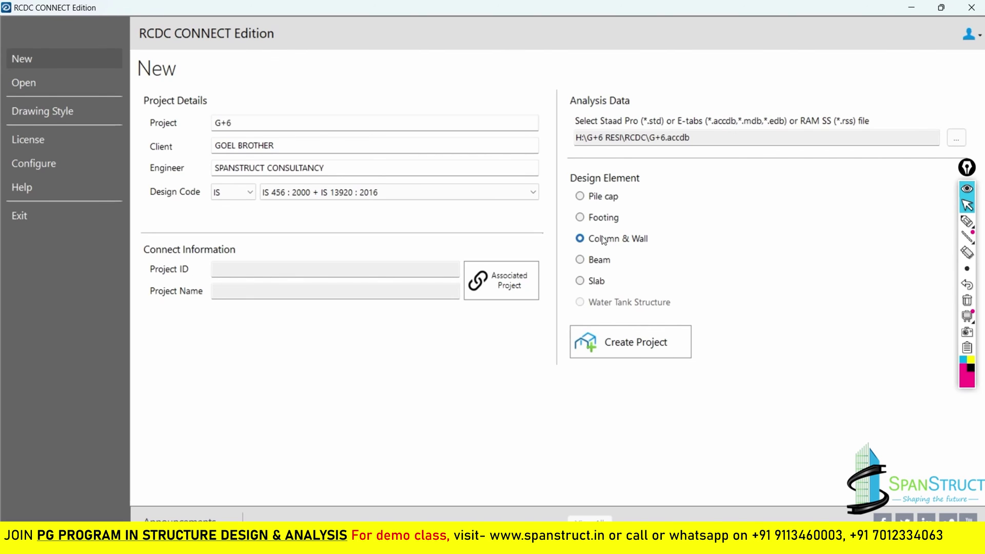
left_click(598, 259)
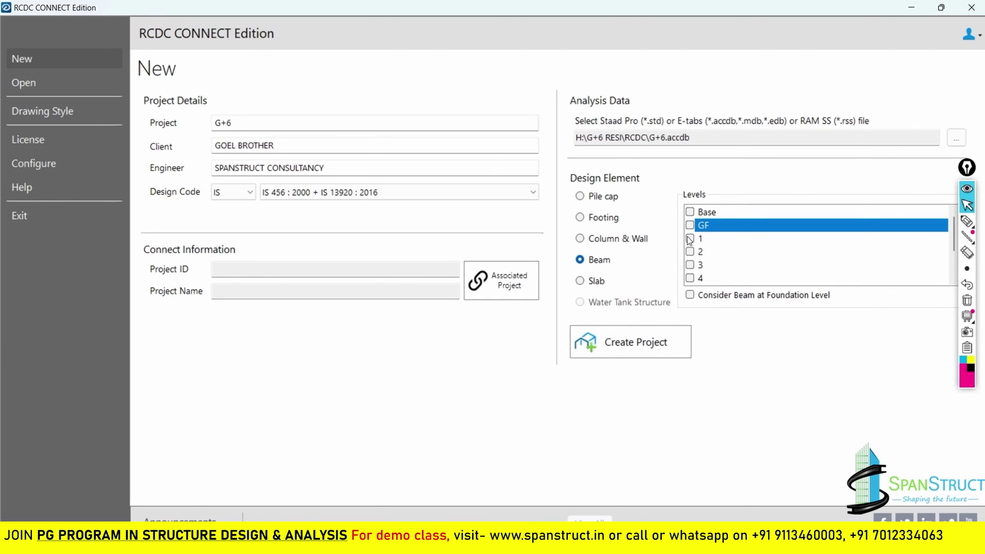
left_click(691, 238)
left_click(690, 239)
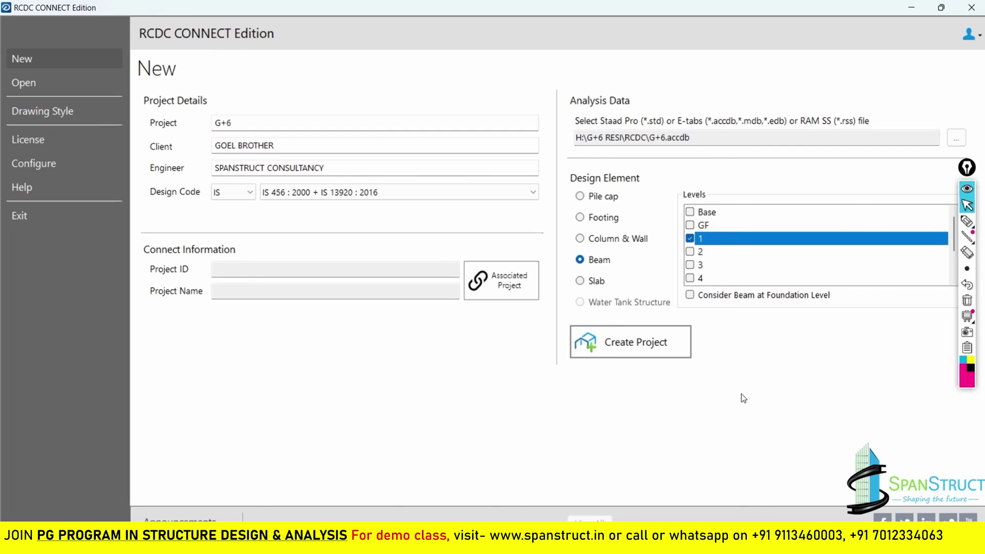
left_click(648, 353)
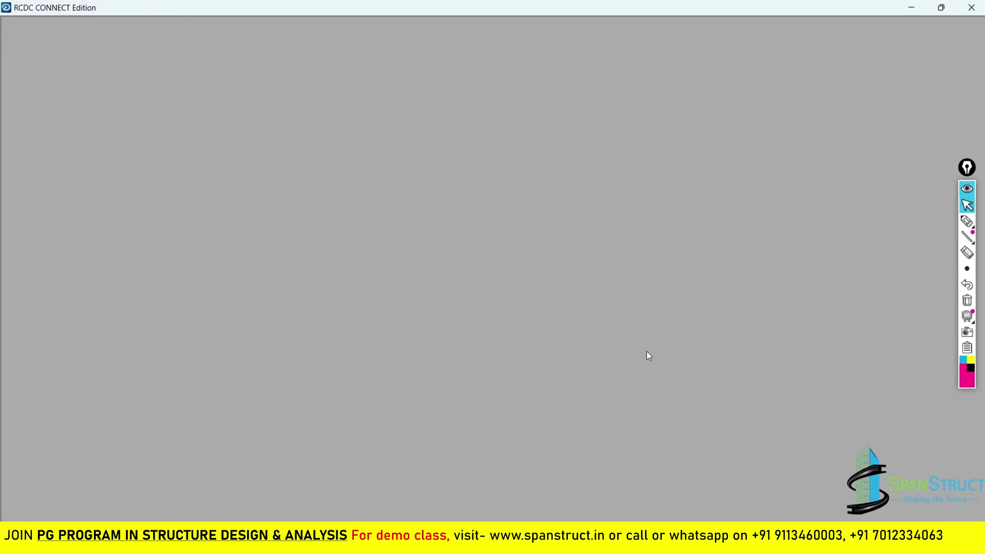